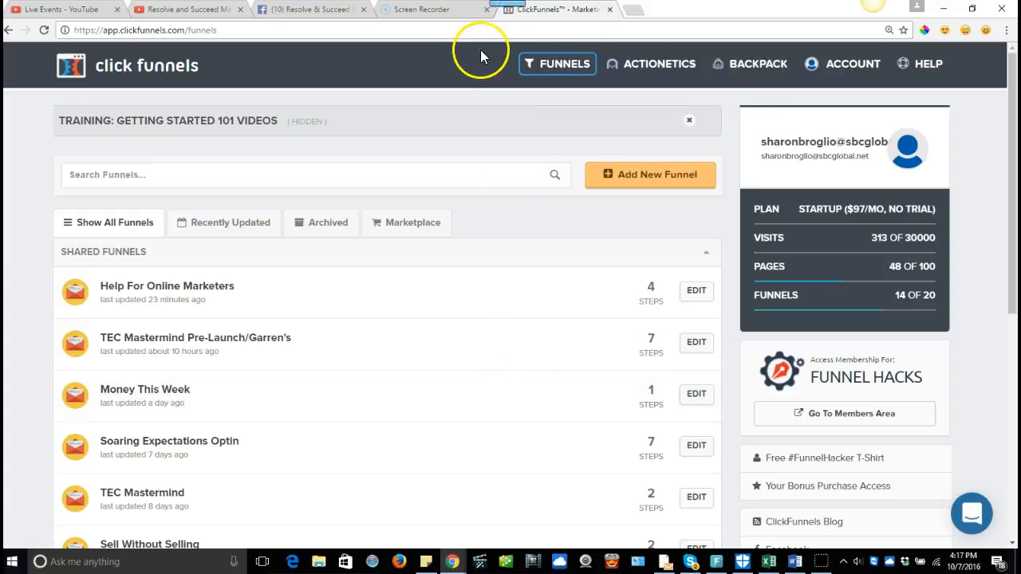
# Open the account's digital assets and look through the list of uploaded files.
pyautogui.click(850, 63)
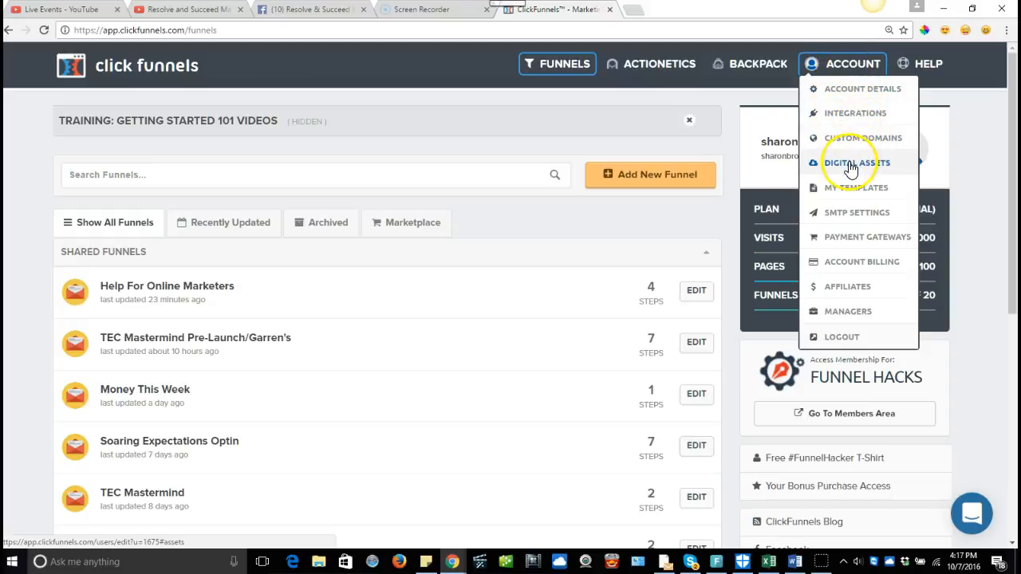
pyautogui.click(853, 164)
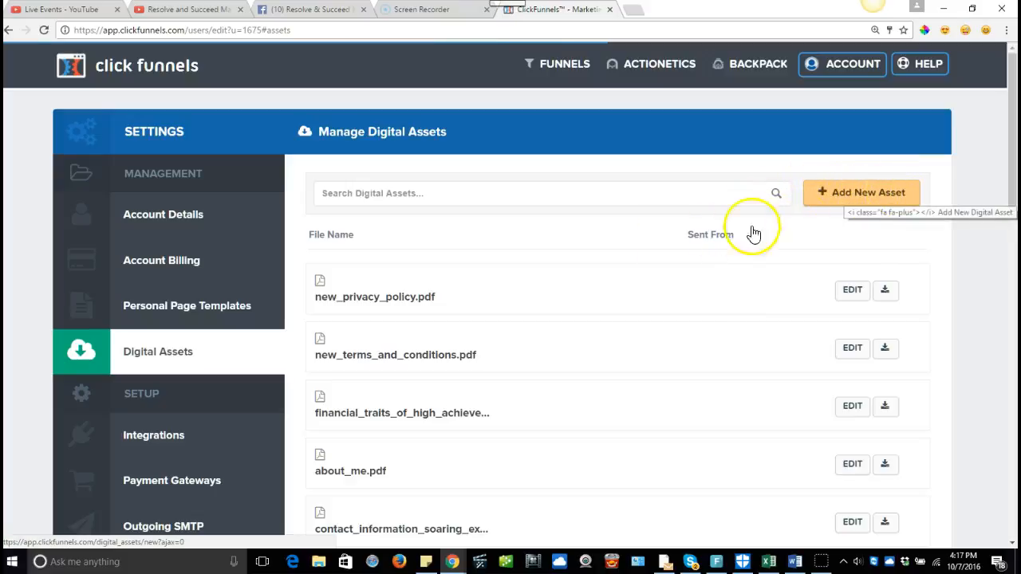
pyautogui.scroll(-2, 579, 255)
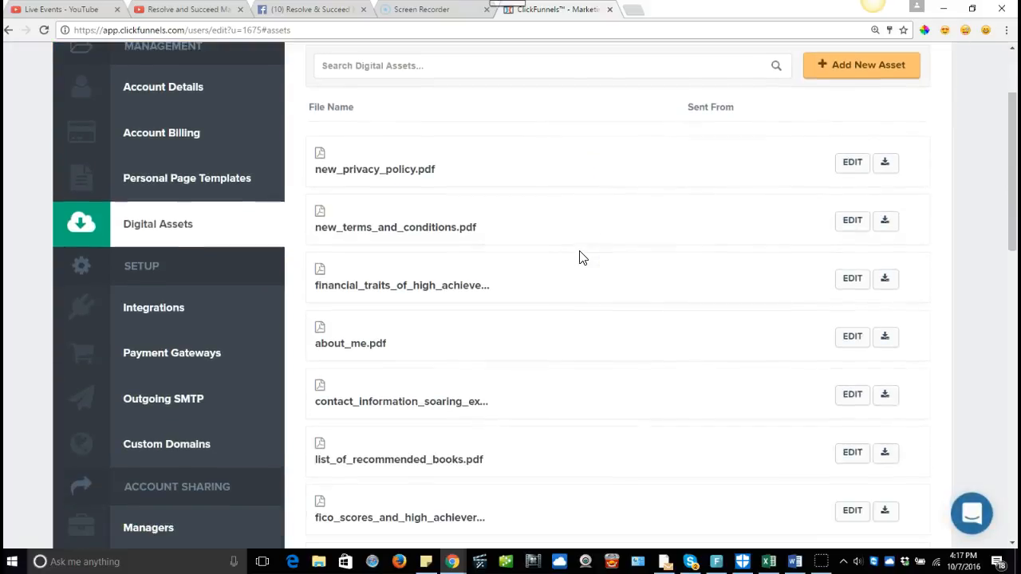
pyautogui.scroll(-6, 564, 203)
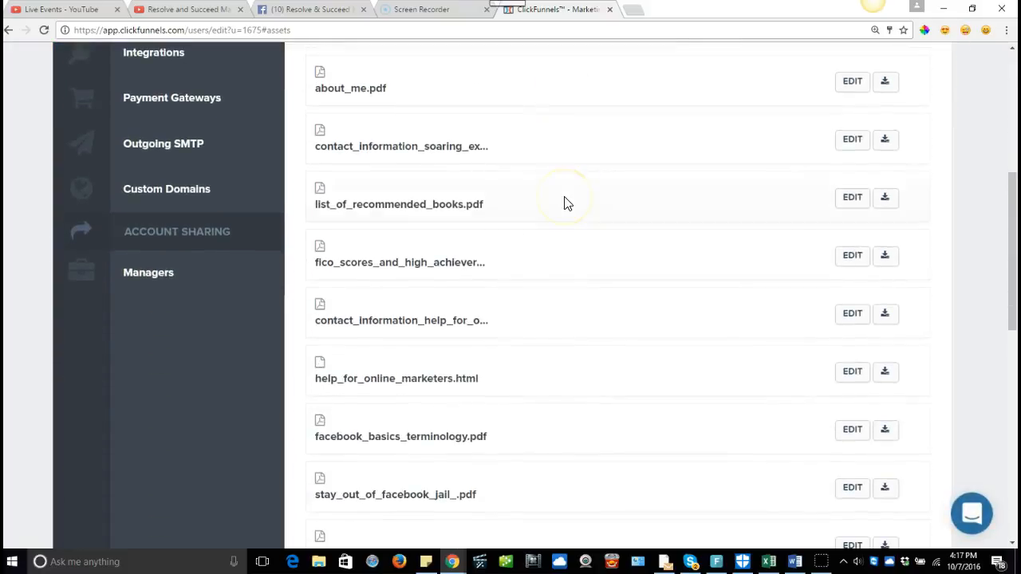
pyautogui.scroll(-2, 563, 203)
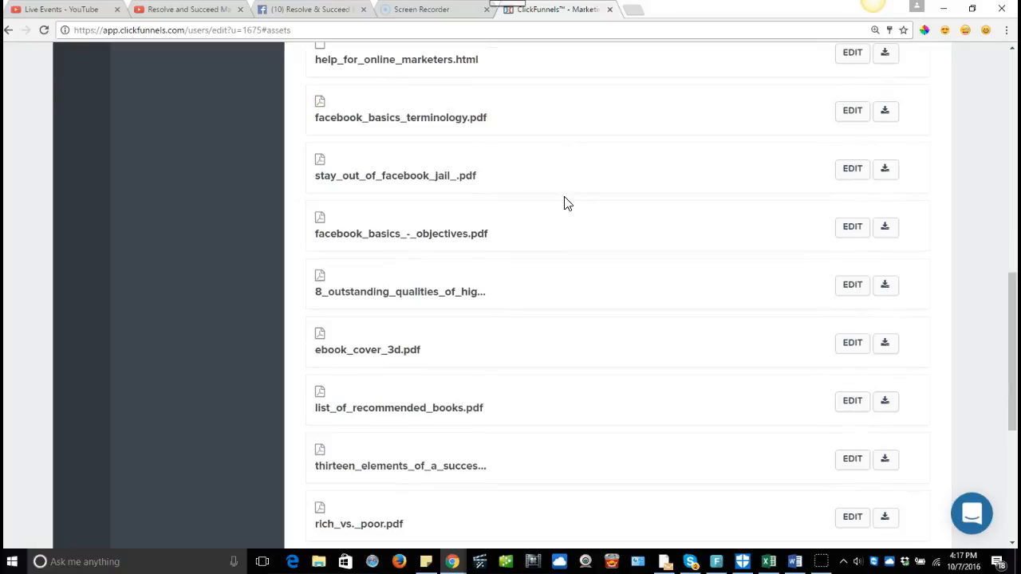
pyautogui.scroll(3, 564, 203)
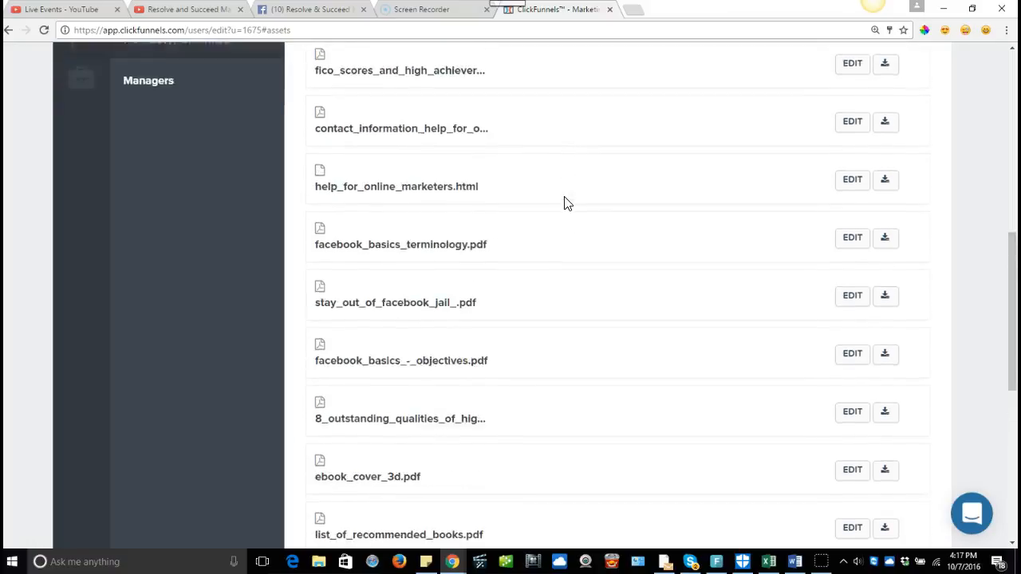
pyautogui.scroll(3, 564, 203)
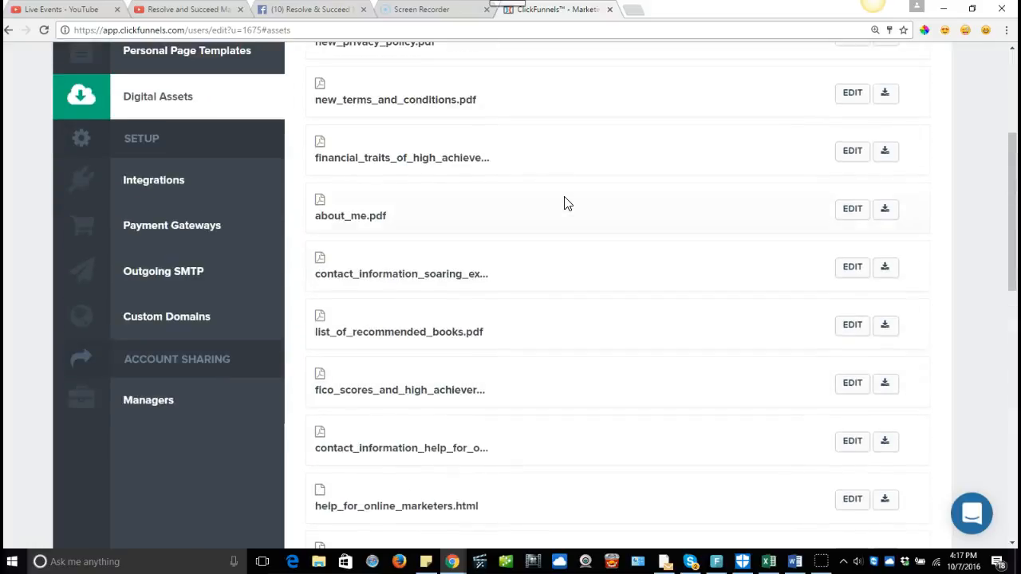
pyautogui.scroll(3, 564, 203)
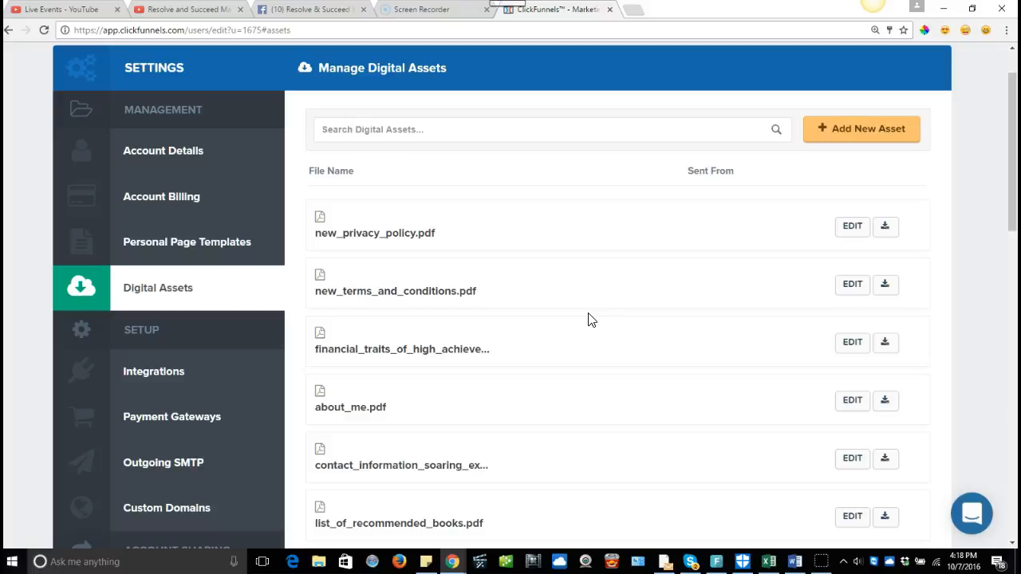
# Start a new digital asset and name it Facebook Objectives.
pyautogui.click(867, 131)
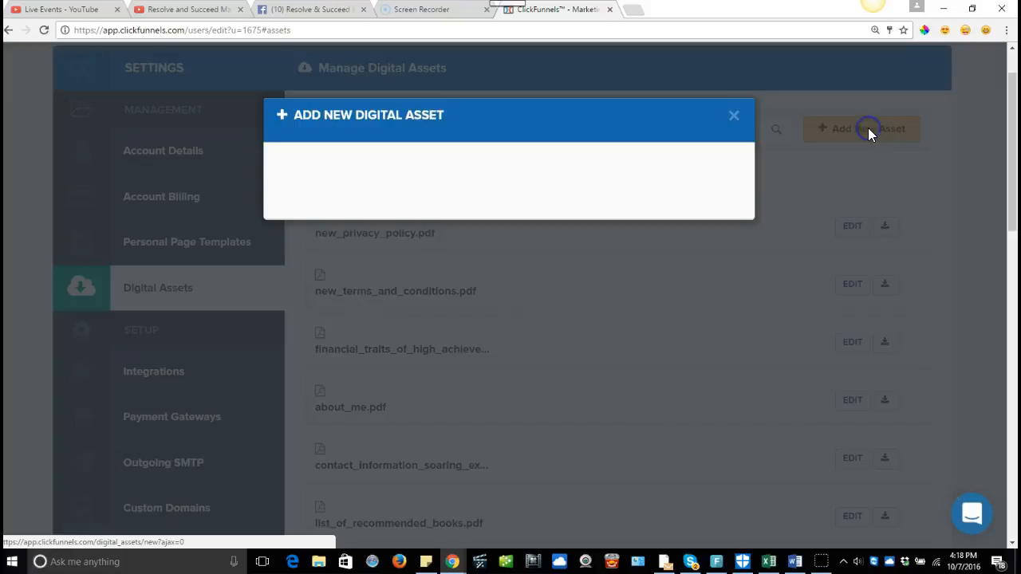
pyautogui.click(300, 202)
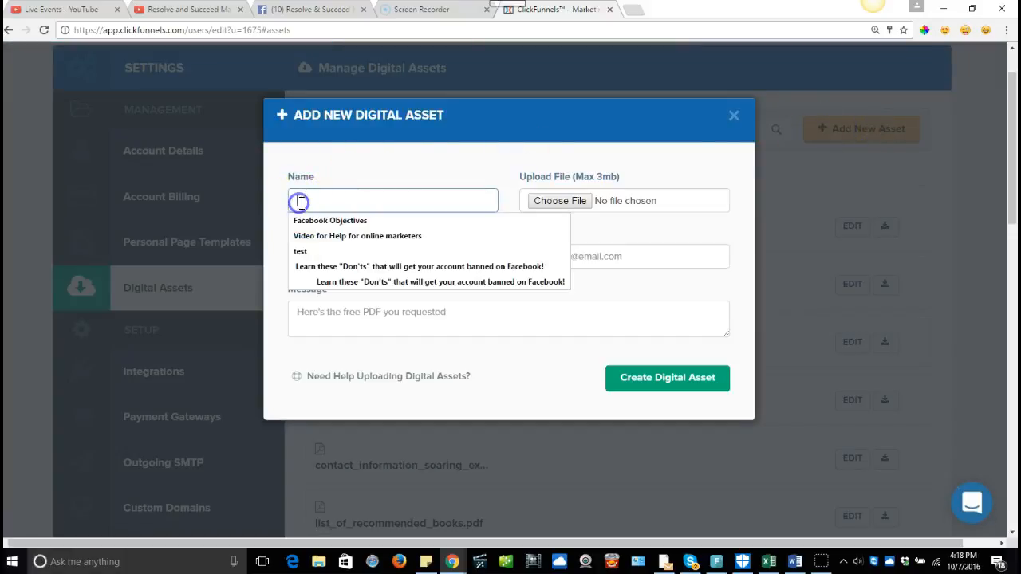
pyautogui.click(307, 223)
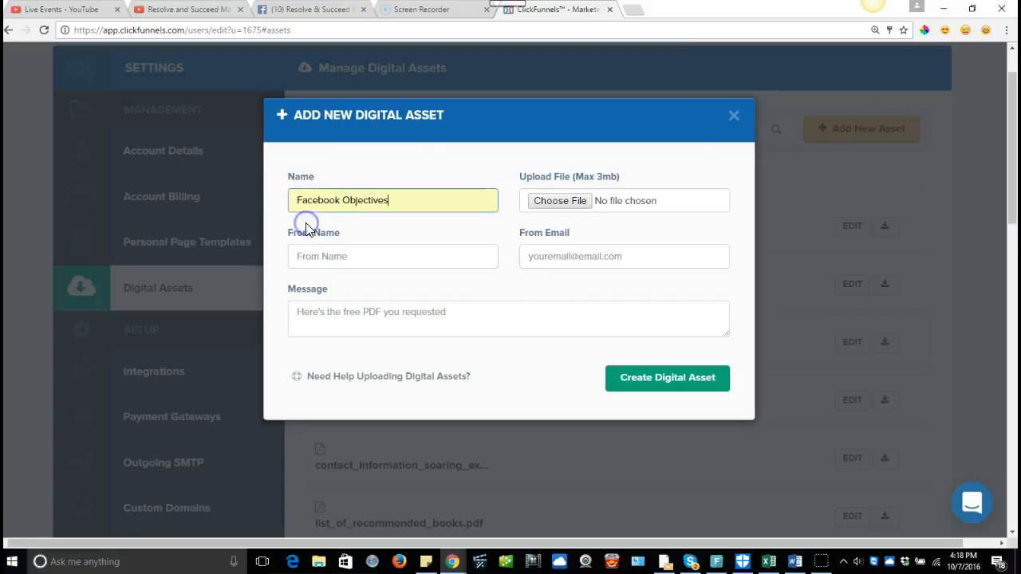
# Attach the Facebook Basics - Objectives PDF from the personal subfolder of OneDrive Documents and create the digital asset.
pyautogui.click(561, 202)
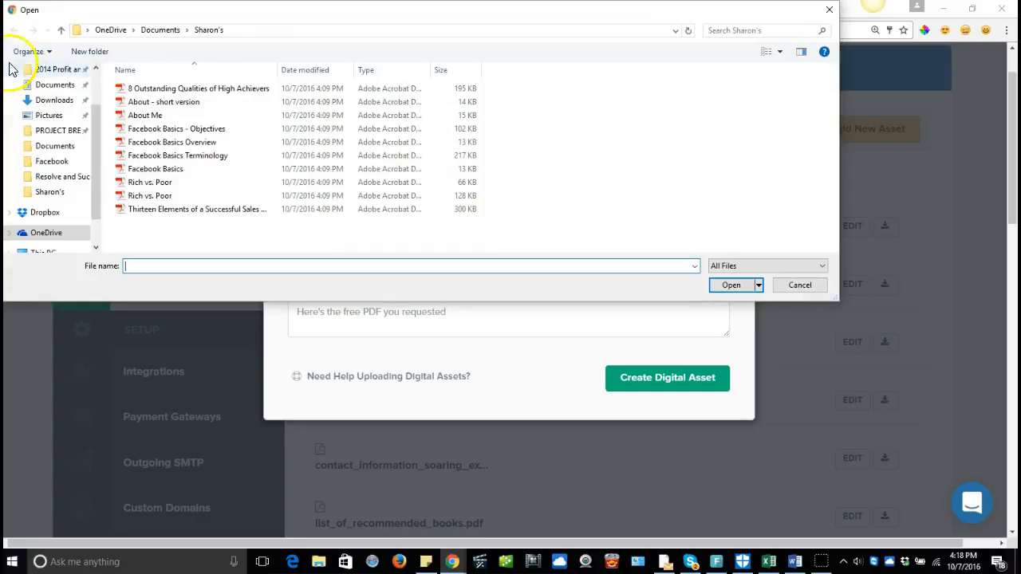
pyautogui.click(32, 147)
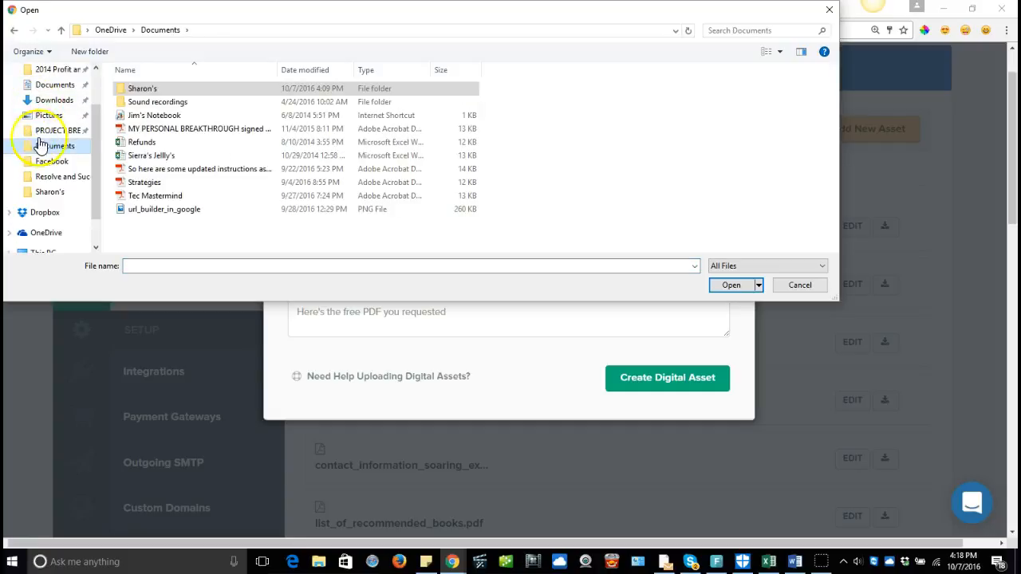
pyautogui.click(132, 89)
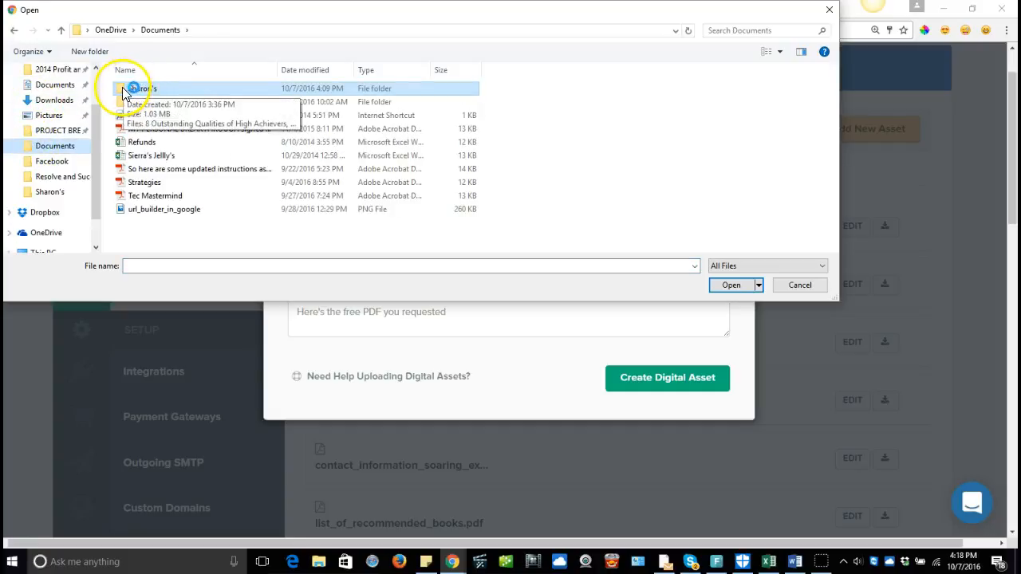
pyautogui.doubleClick(121, 91)
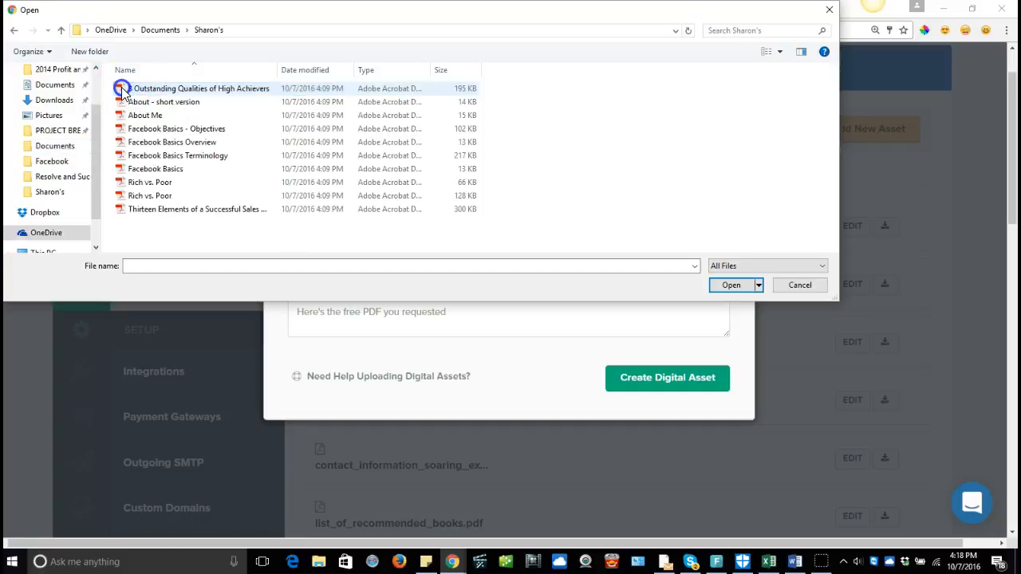
pyautogui.click(215, 134)
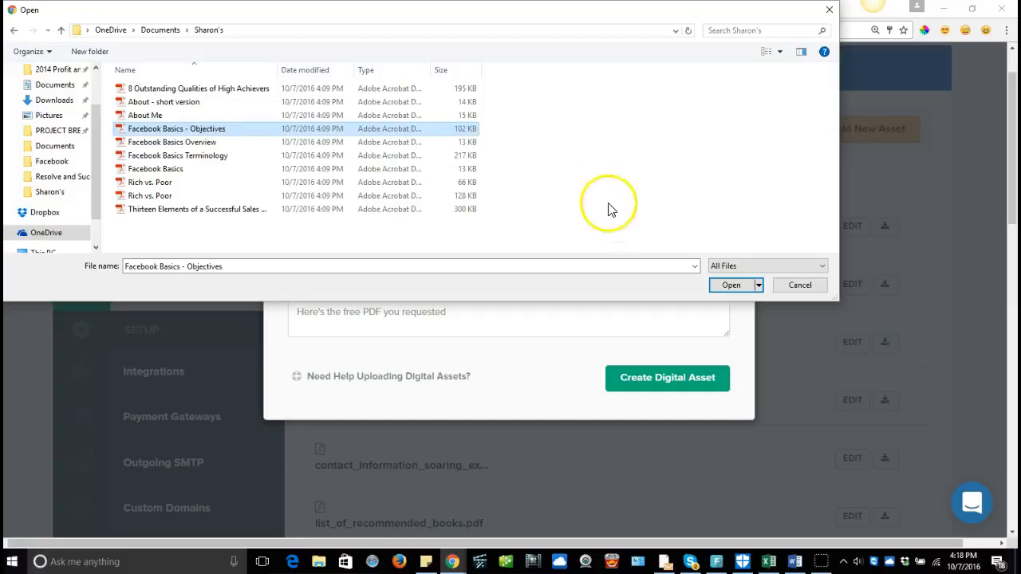
pyautogui.click(732, 287)
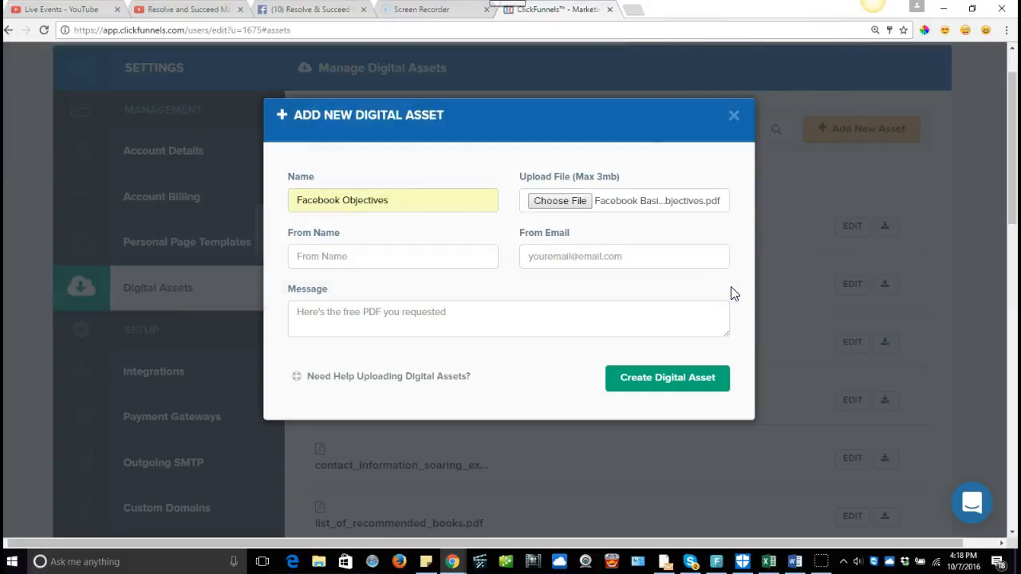
pyautogui.click(686, 379)
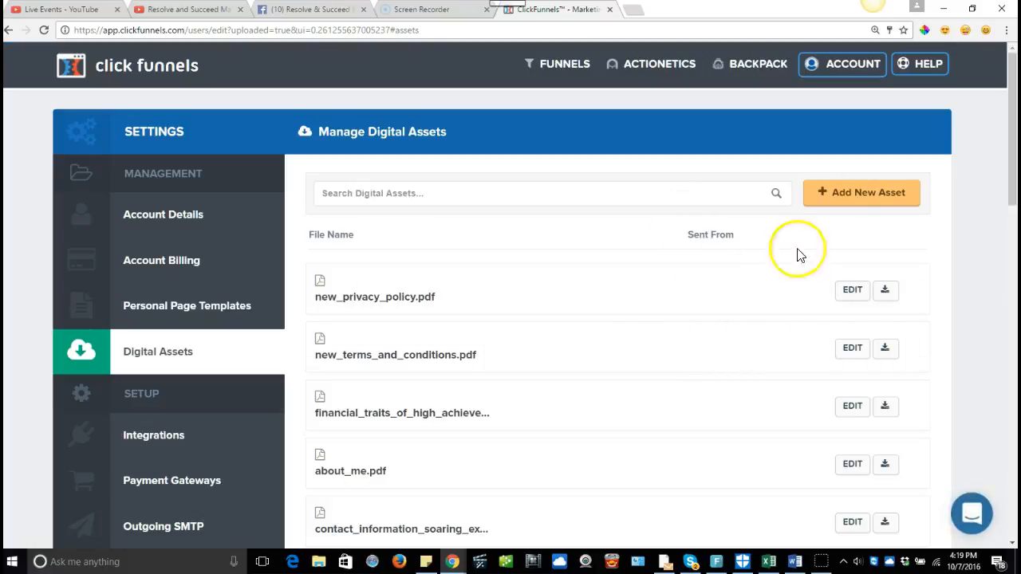
# Remove the upper of the two facebook_basics_-_objectives.pdf assets at the end of the list and dismiss the notification.
pyautogui.scroll(-14, 657, 299)
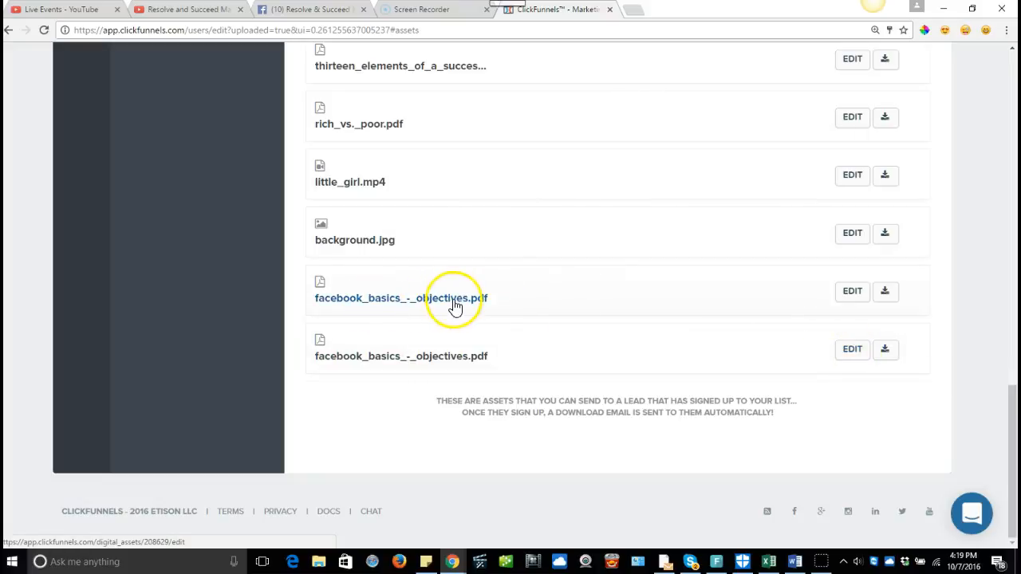
pyautogui.click(851, 292)
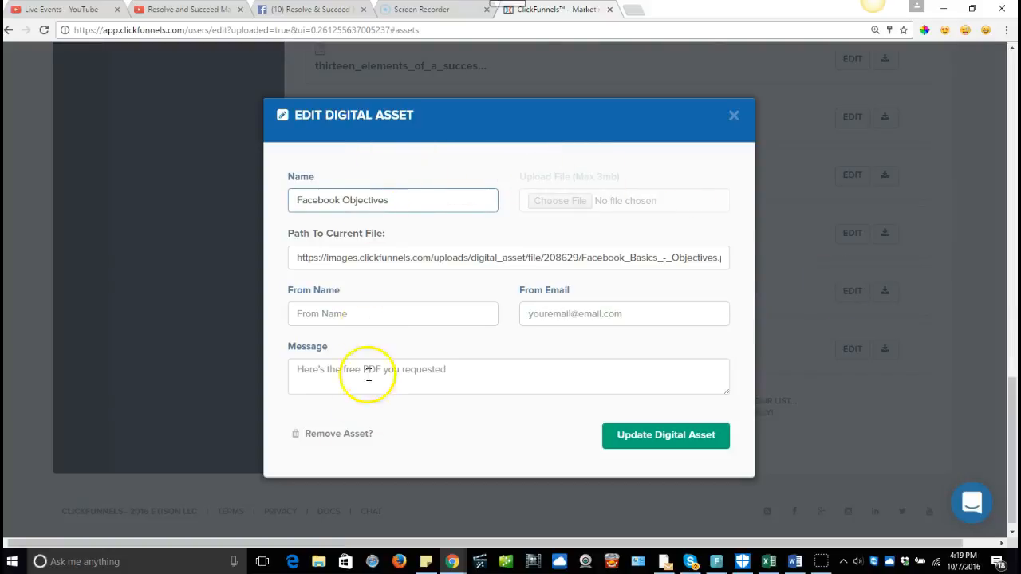
pyautogui.click(331, 436)
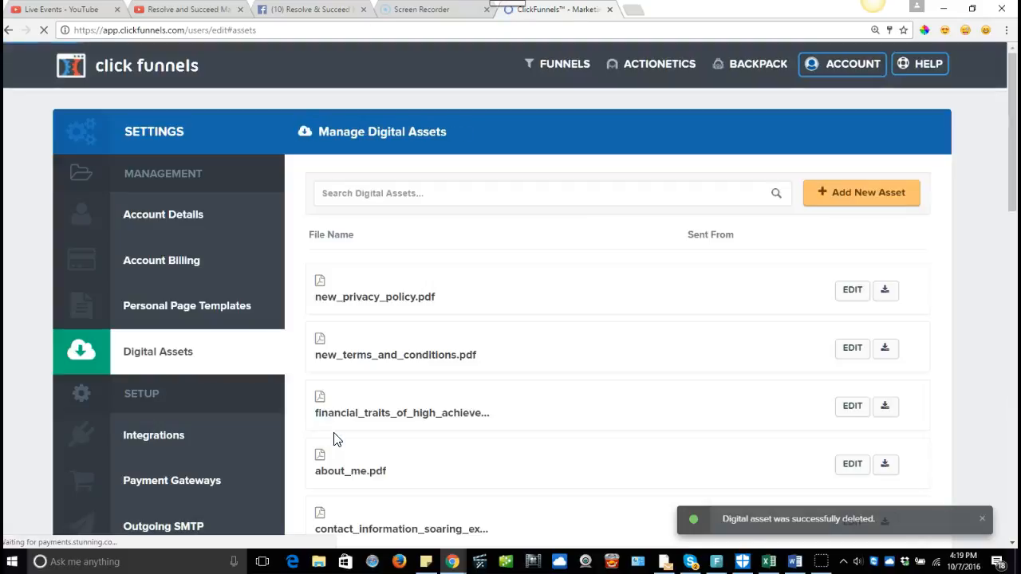
pyautogui.click(782, 524)
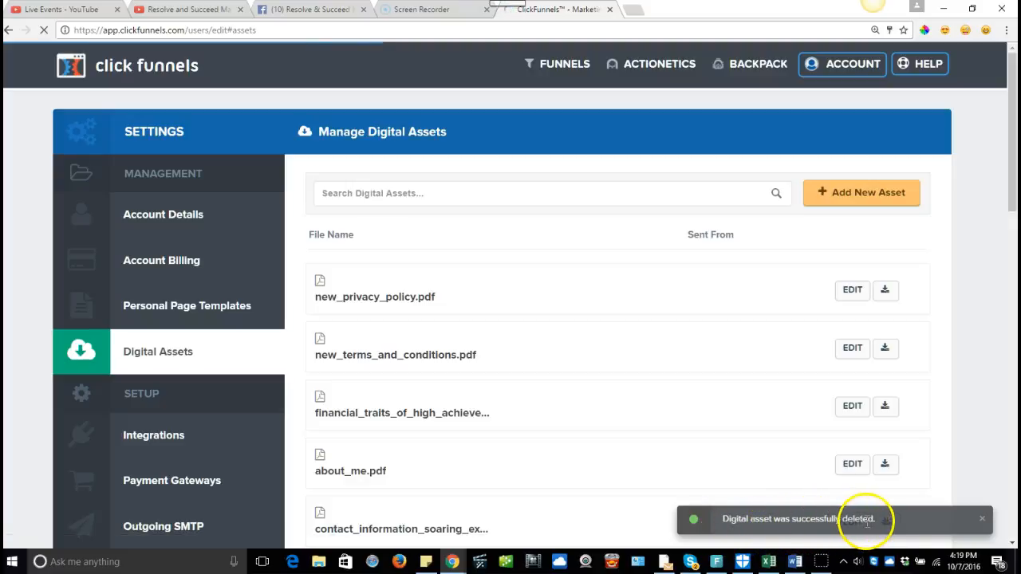
pyautogui.click(977, 518)
pyautogui.scroll(-1, 655, 397)
pyautogui.scroll(-3, 655, 396)
pyautogui.click(973, 510)
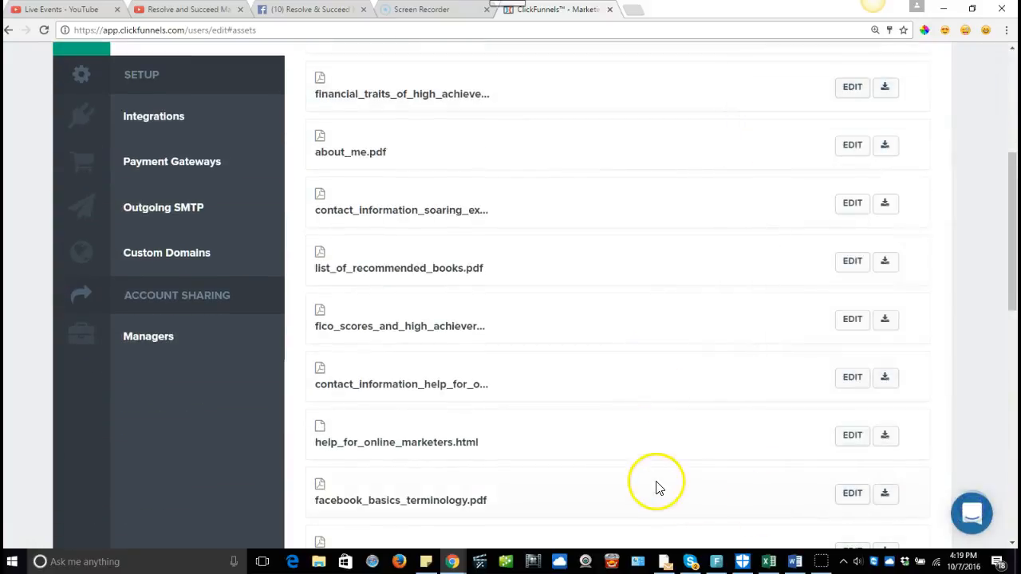
# Select the complete current file path in the details of the last facebook_basics_-_objectives.pdf asset, and close the details.
pyautogui.scroll(-4, 654, 485)
pyautogui.scroll(-3, 654, 485)
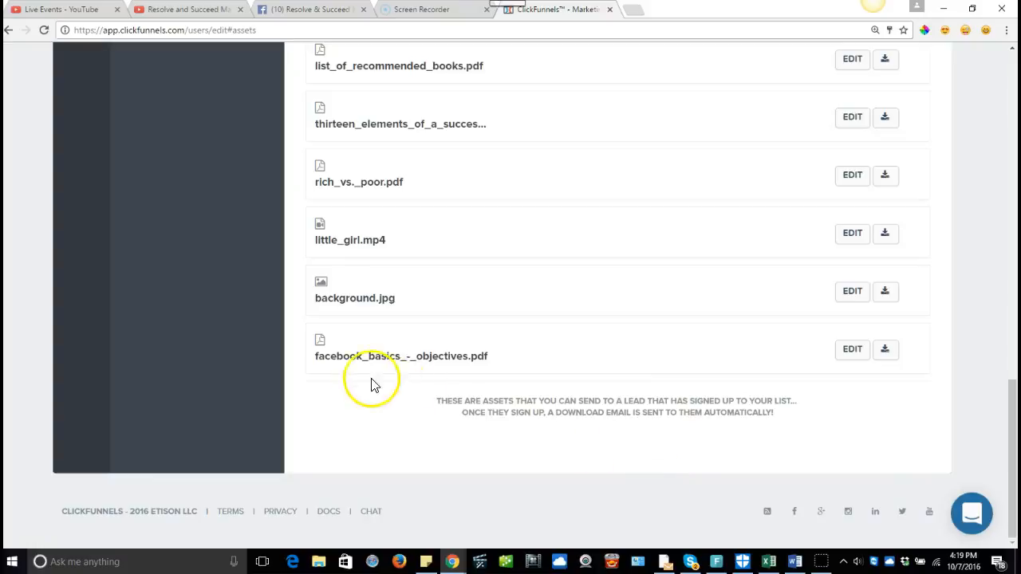
pyautogui.click(850, 349)
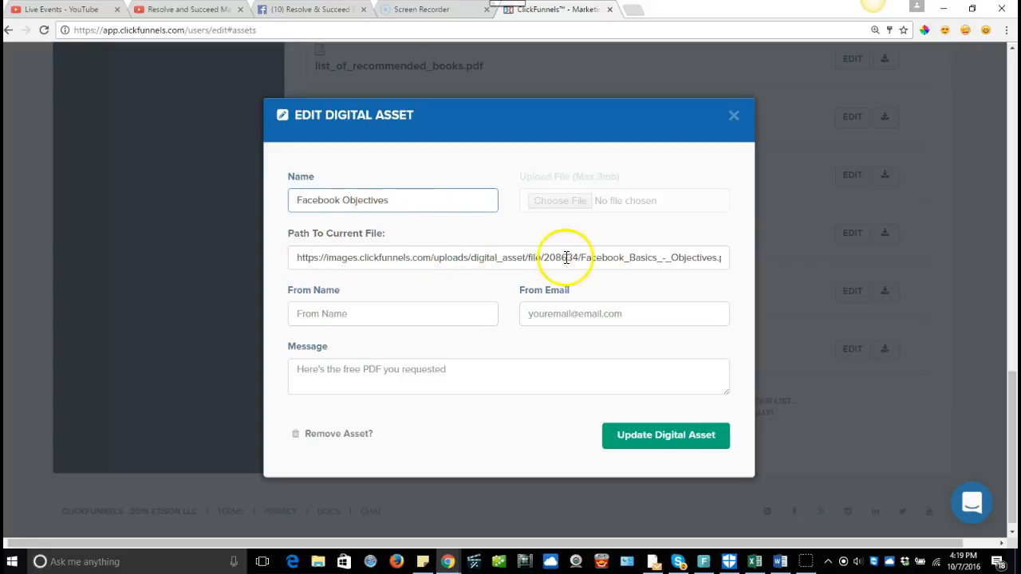
pyautogui.click(529, 258)
pyautogui.rightClick(529, 257)
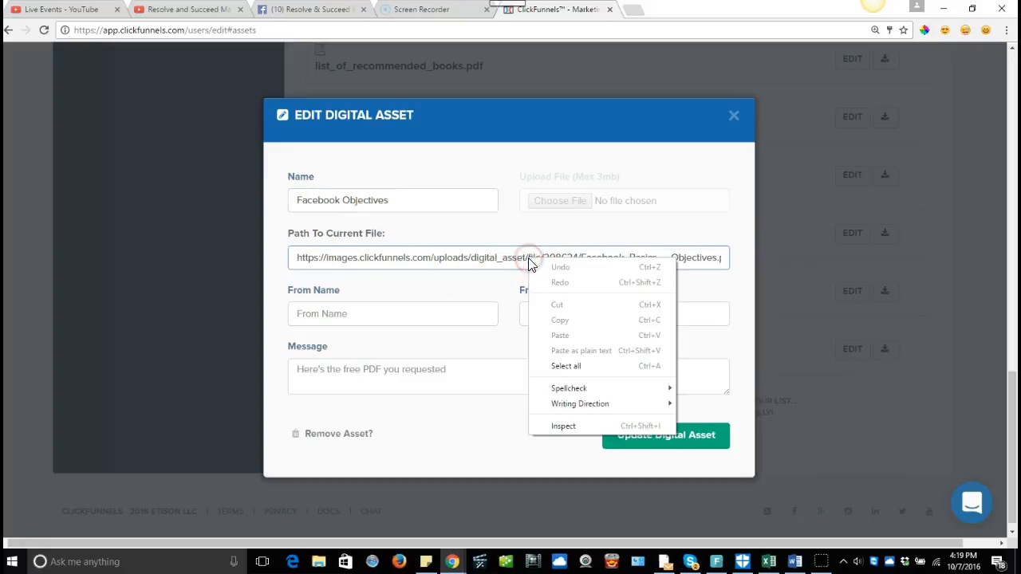
pyautogui.click(562, 367)
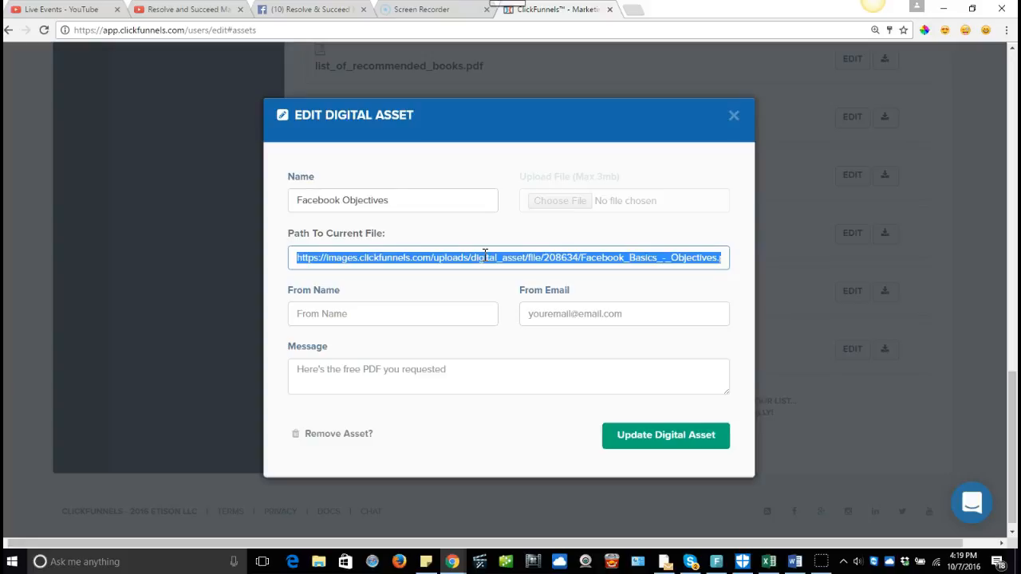
pyautogui.click(734, 117)
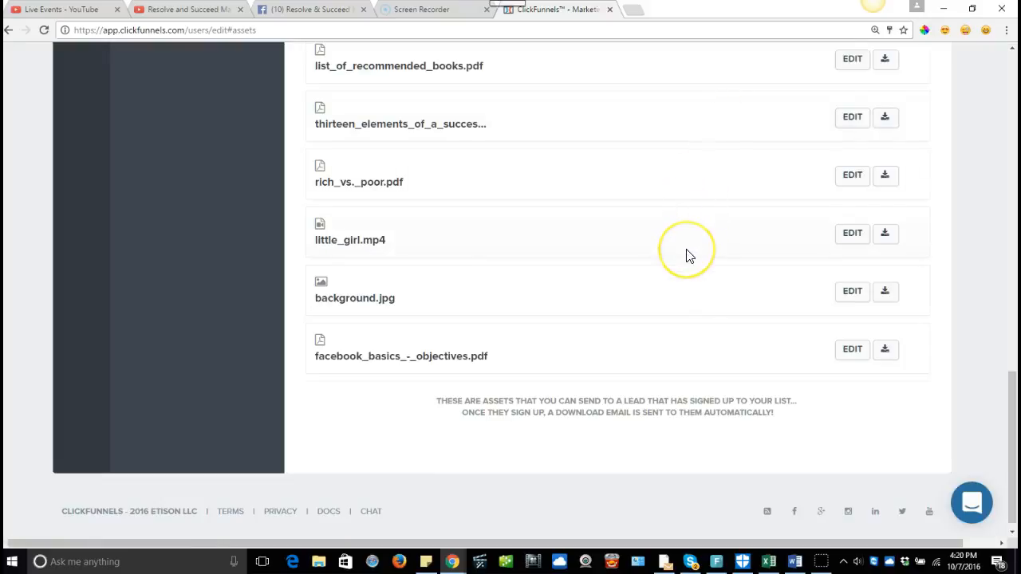
# Open the Facebook Essentials step of the Help For Online Marketers funnel.
pyautogui.scroll(6, 685, 255)
pyautogui.scroll(7, 689, 255)
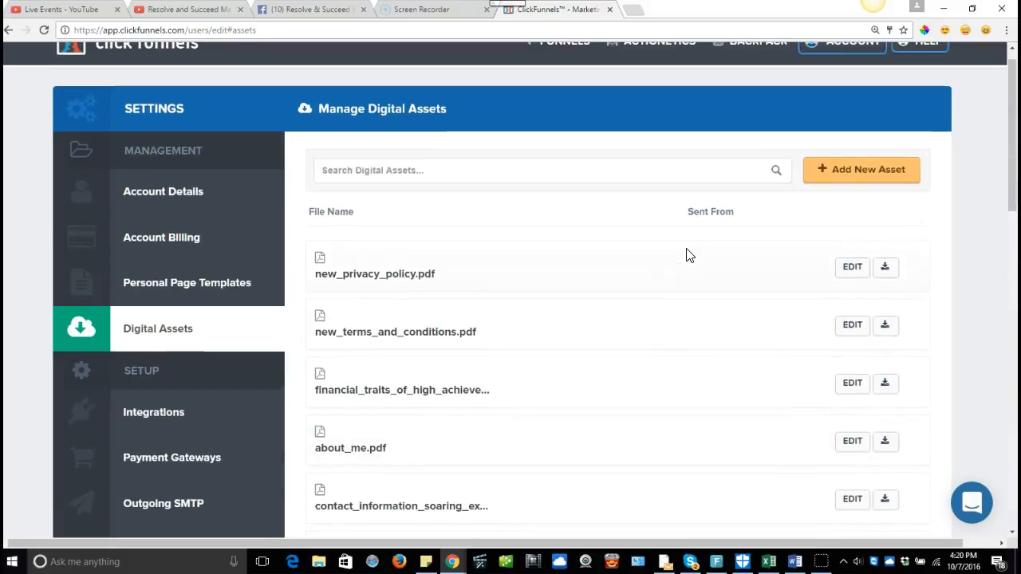
pyautogui.scroll(1, 689, 255)
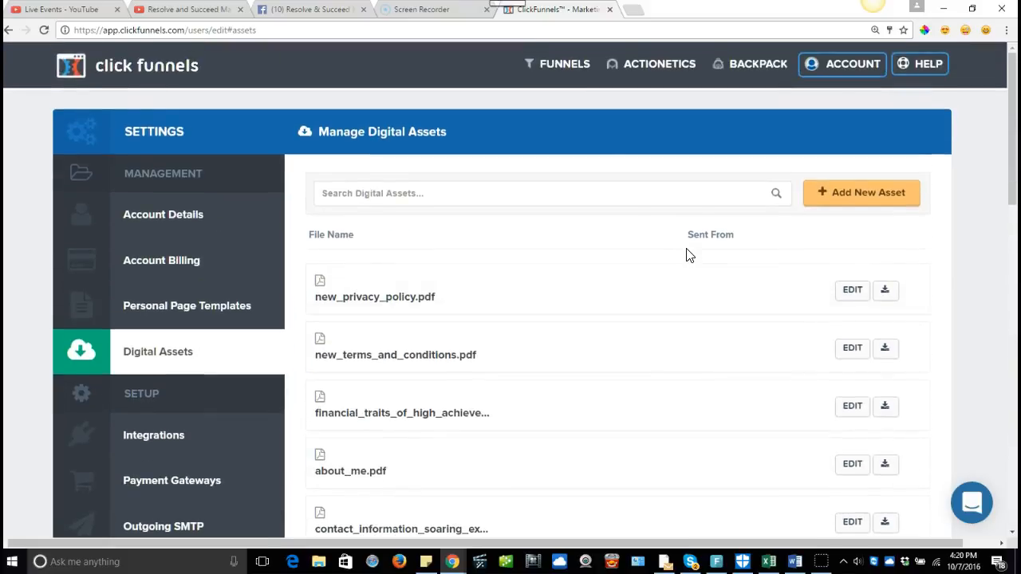
pyautogui.moveTo(558, 67)
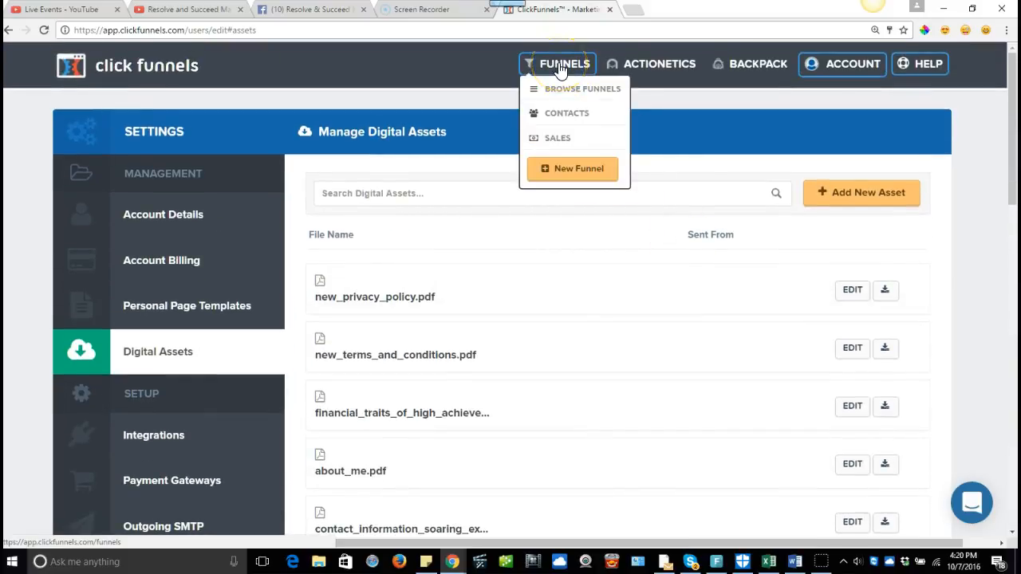
pyautogui.click(561, 90)
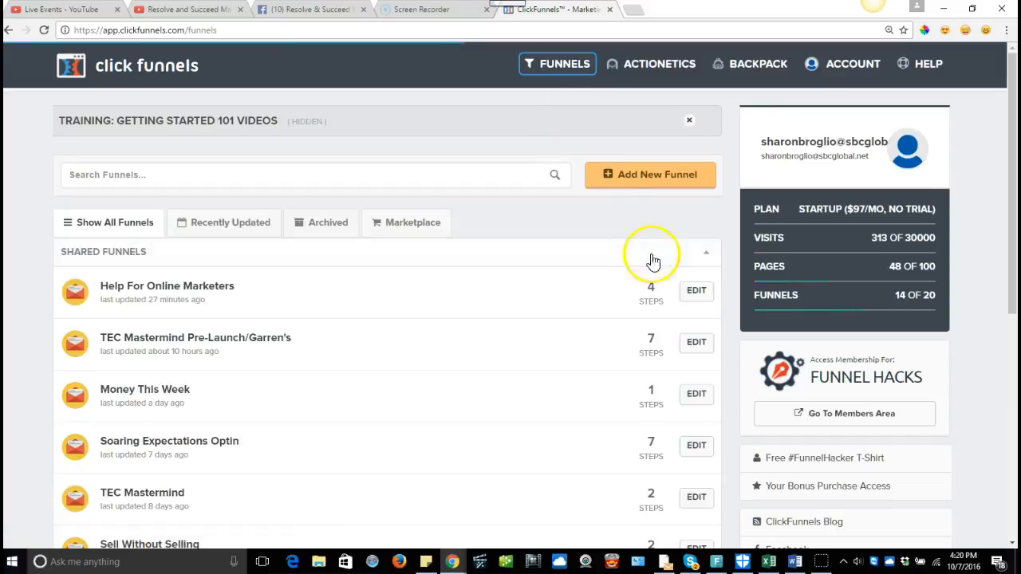
pyautogui.click(697, 292)
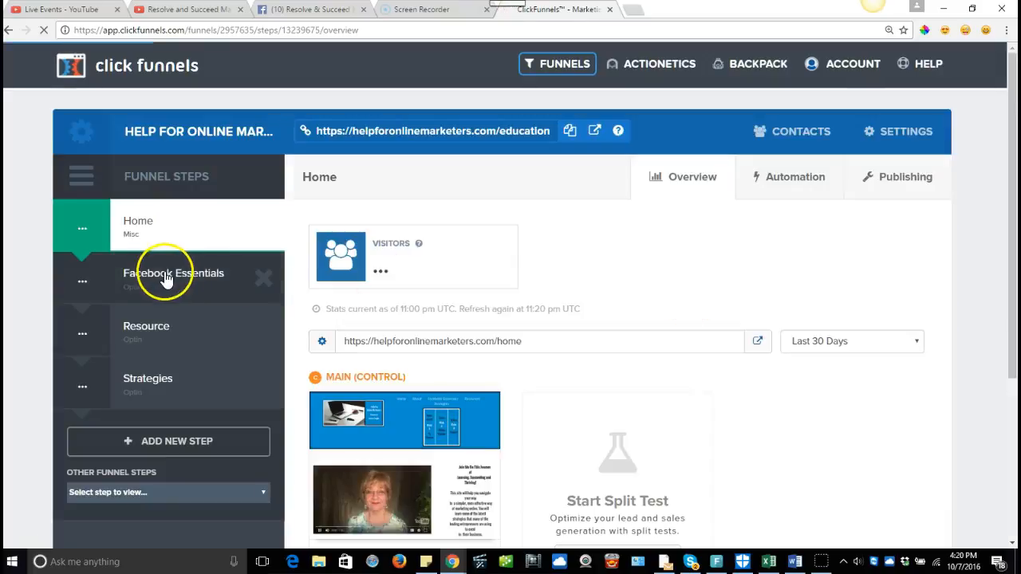
pyautogui.click(157, 280)
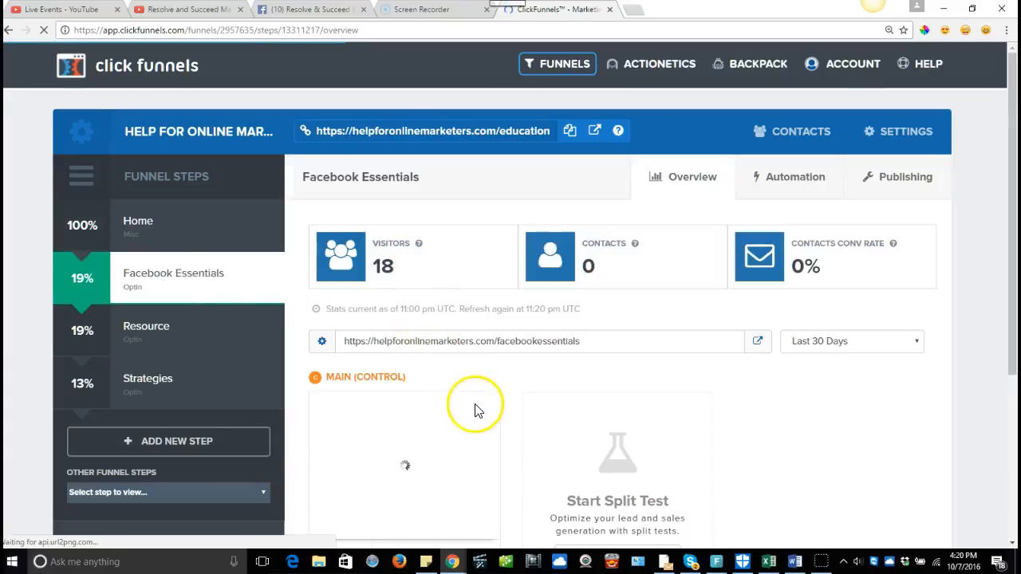
pyautogui.scroll(-2, 473, 410)
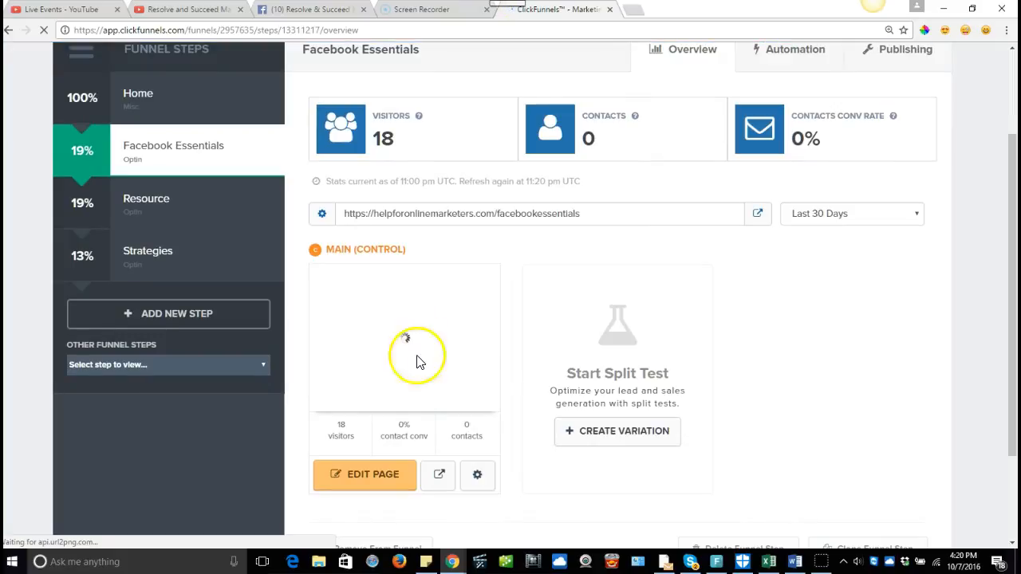
# Open the Facebook Essentials main page for editing and remove the existing link from the Facebook Objectives headline.
pyautogui.click(371, 480)
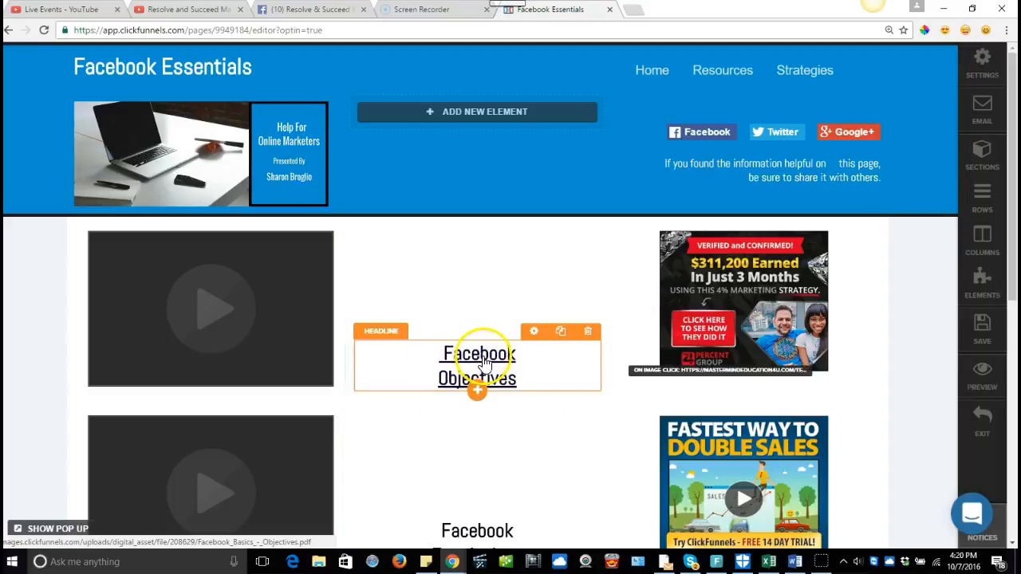
pyautogui.click(490, 361)
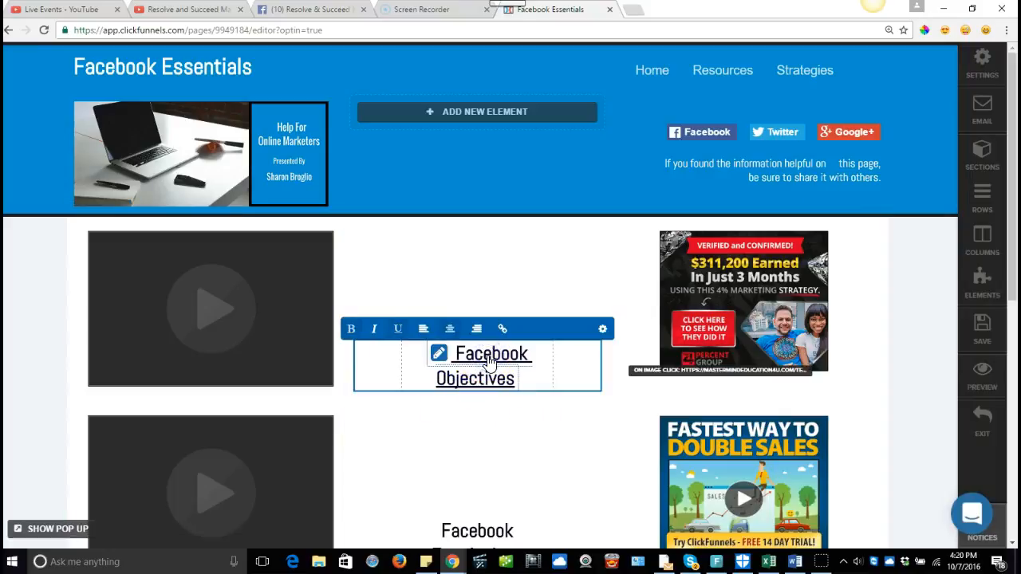
pyautogui.click(504, 330)
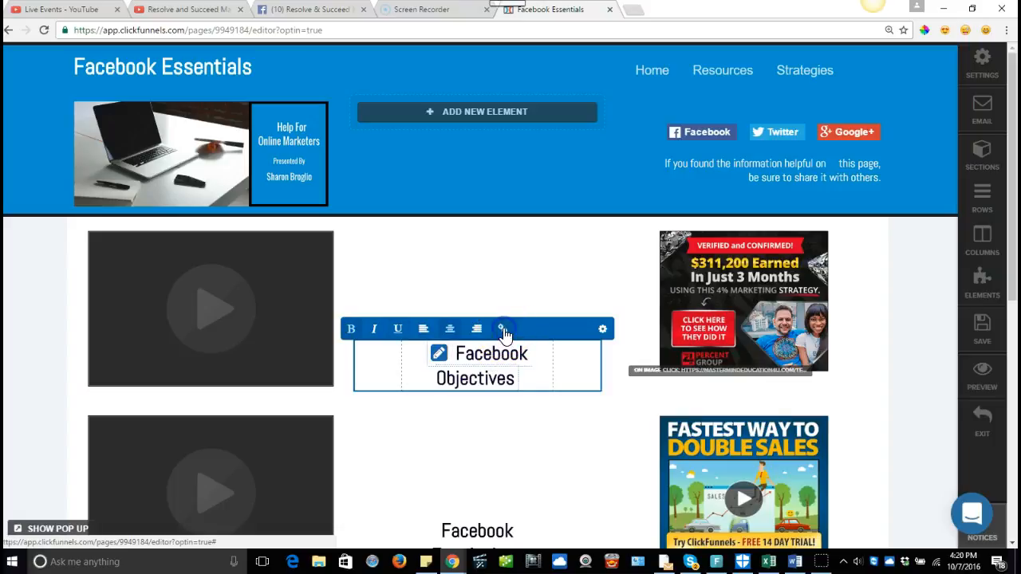
pyautogui.click(434, 353)
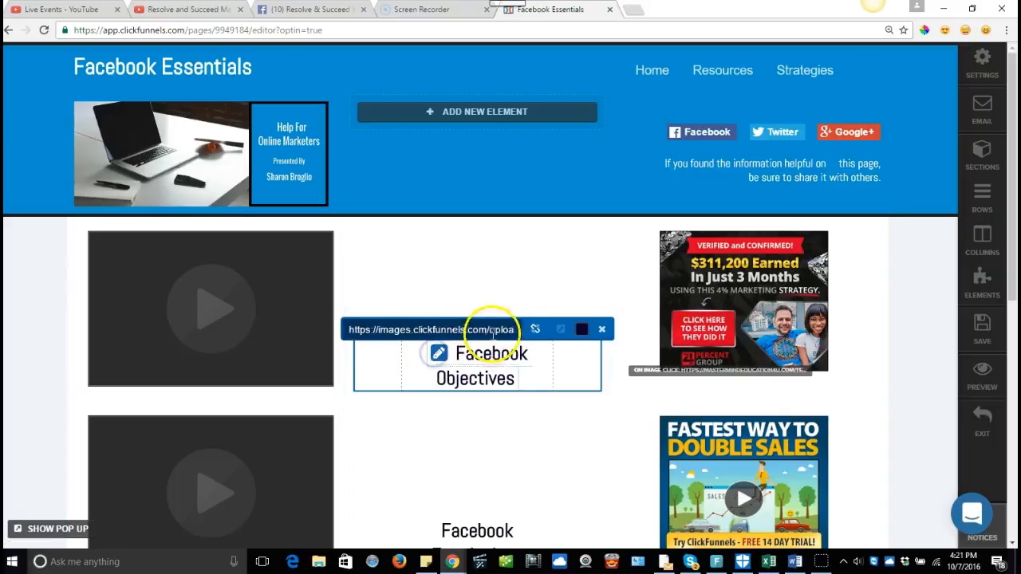
pyautogui.click(534, 330)
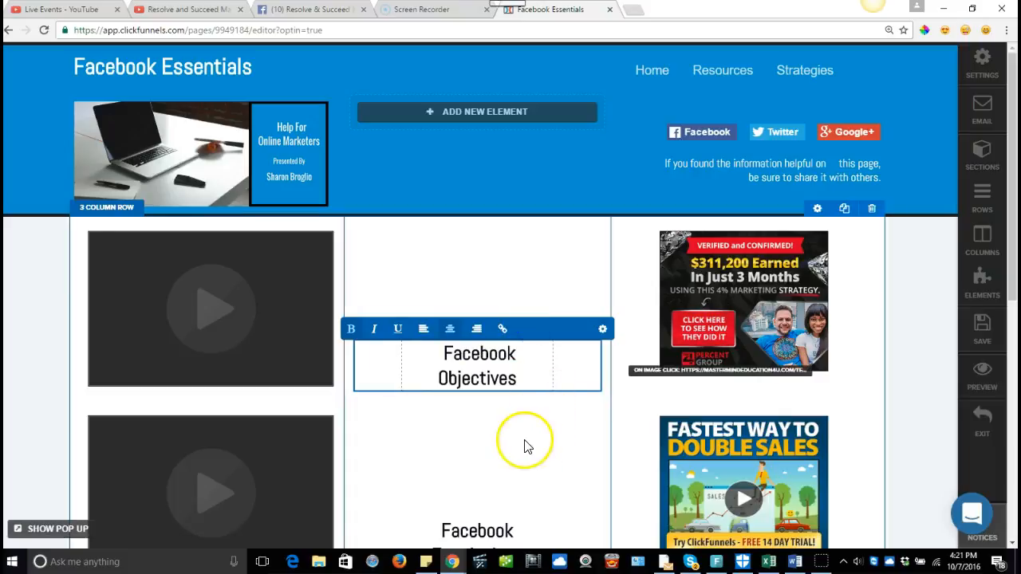
pyautogui.click(540, 421)
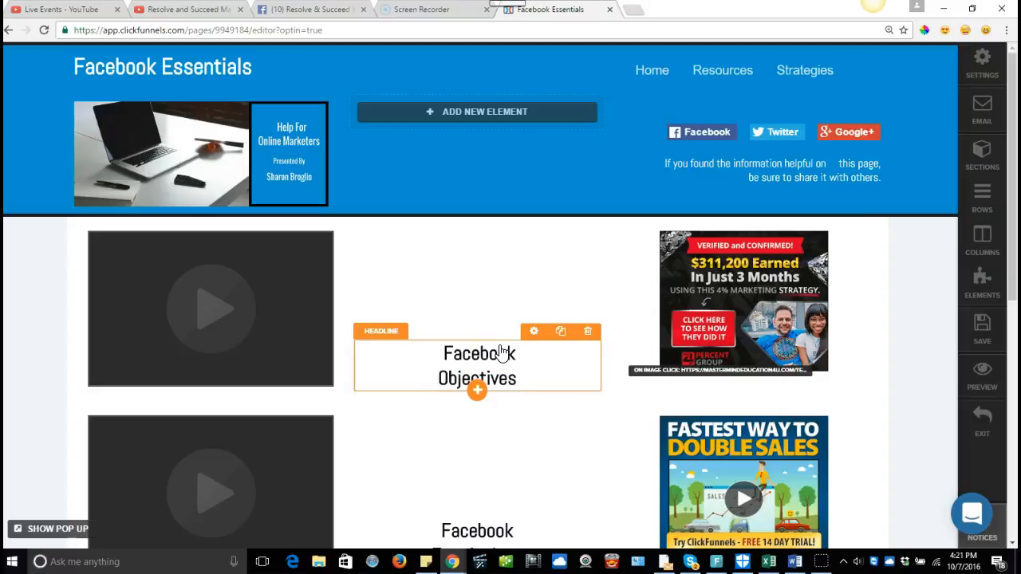
# Link the whole Facebook Objectives headline text to the copied Facebook_Basics_-_Objectives.pdf file path.
pyautogui.click(532, 345)
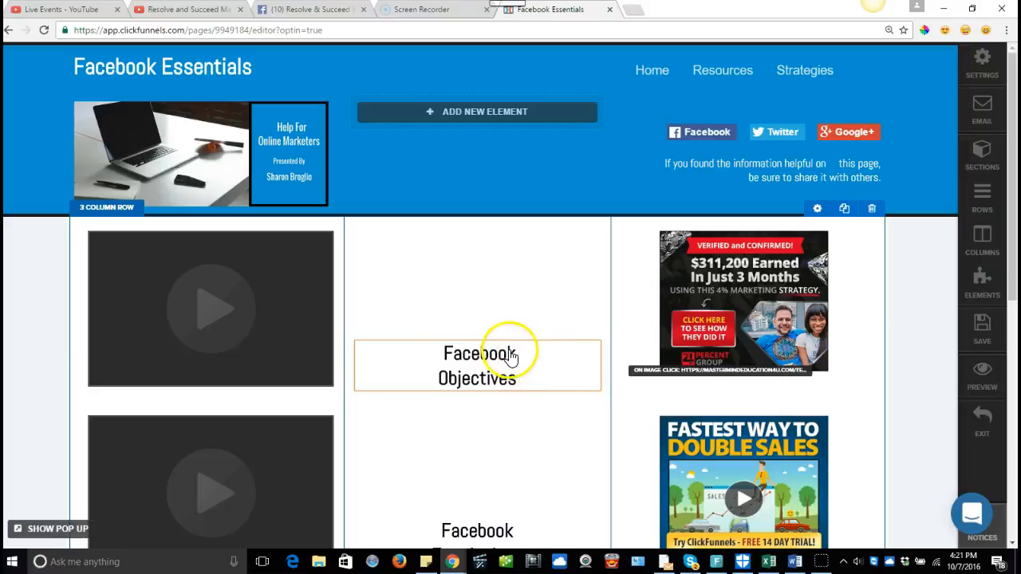
pyautogui.click(515, 353)
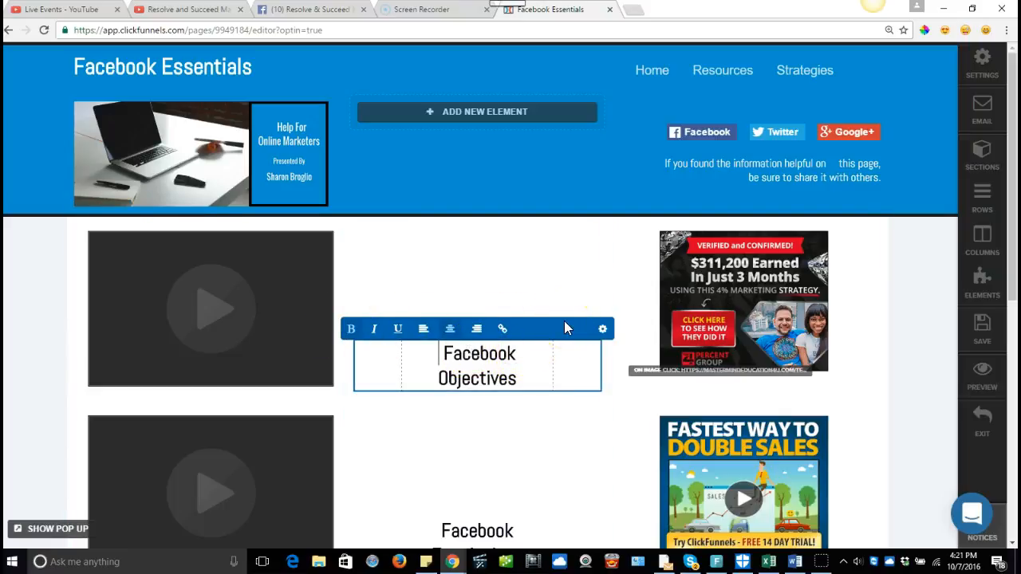
pyautogui.moveTo(441, 354); pyautogui.dragTo(531, 377)
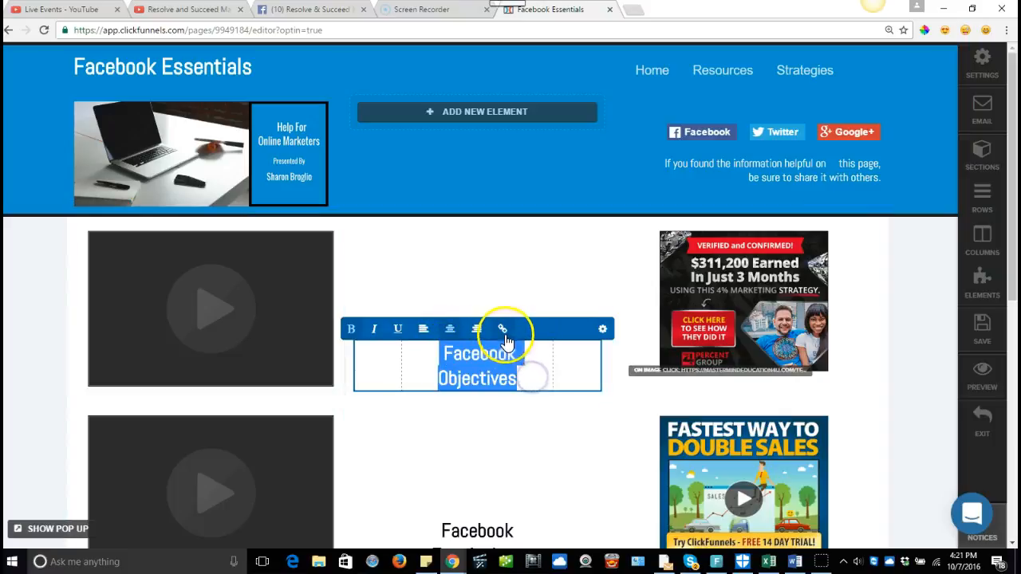
pyautogui.click(503, 331)
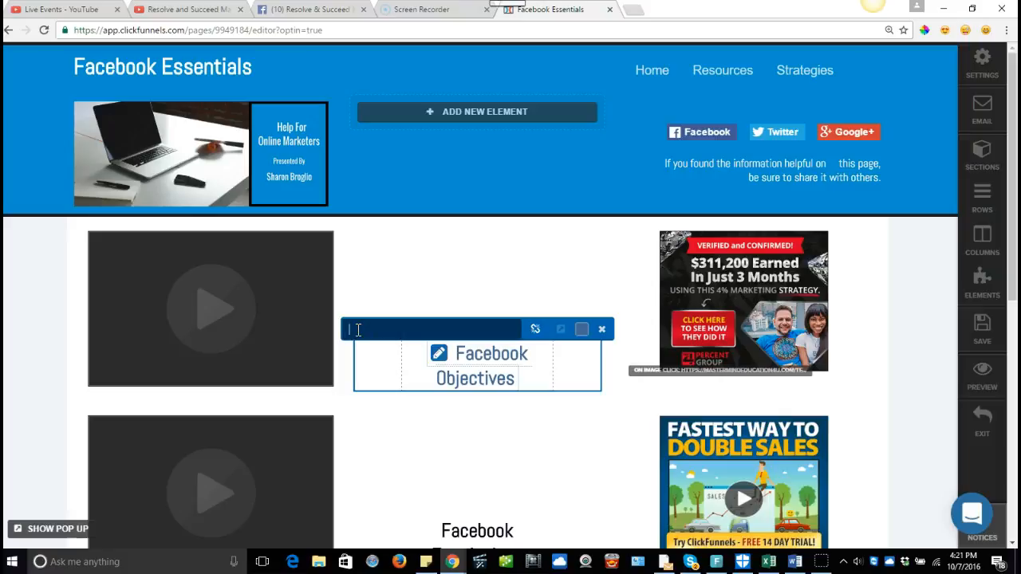
pyautogui.moveTo(358, 329); pyautogui.dragTo(506, 329)
pyautogui.hotkey('ctrl', 'v')
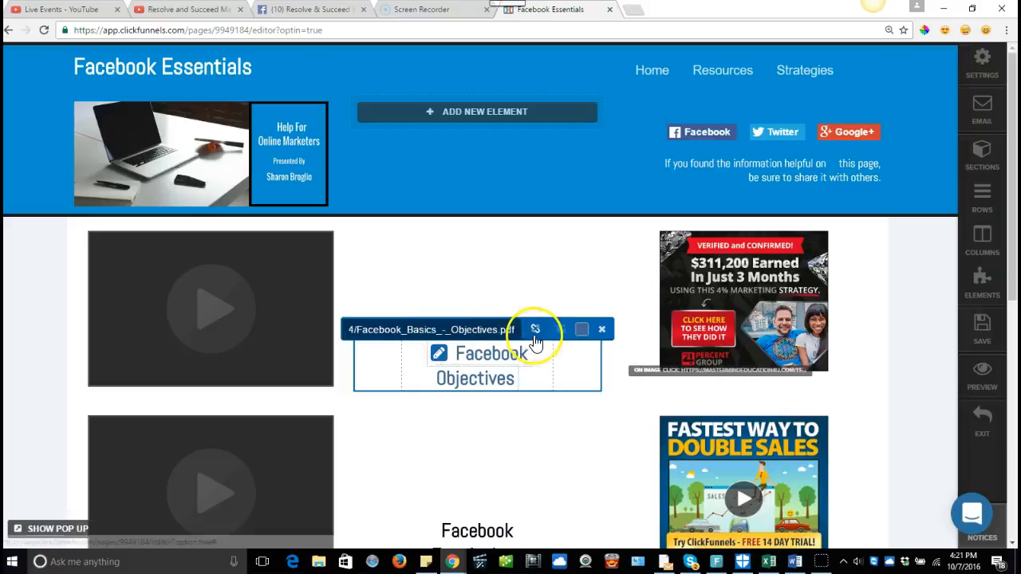
# Set the Facebook Objectives link colour to a very dark navy blue and leave the headline's text editing.
pyautogui.click(582, 333)
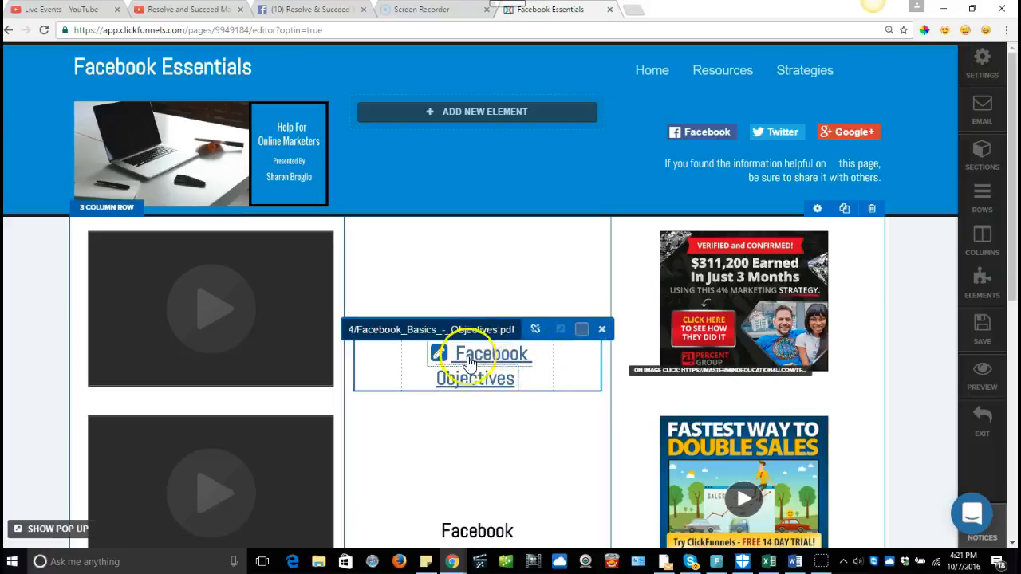
pyautogui.click(579, 332)
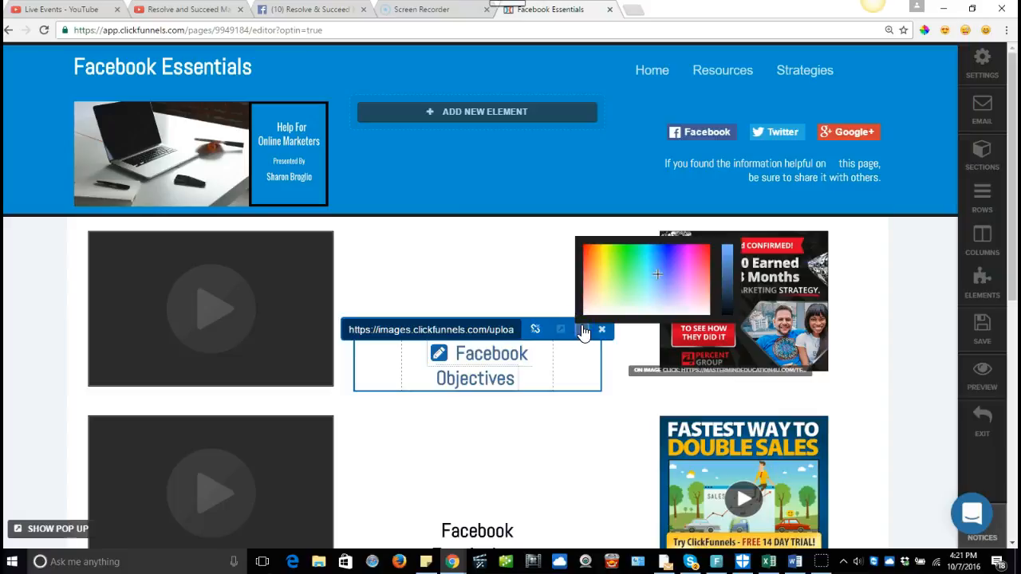
pyautogui.moveTo(657, 274); pyautogui.dragTo(665, 252)
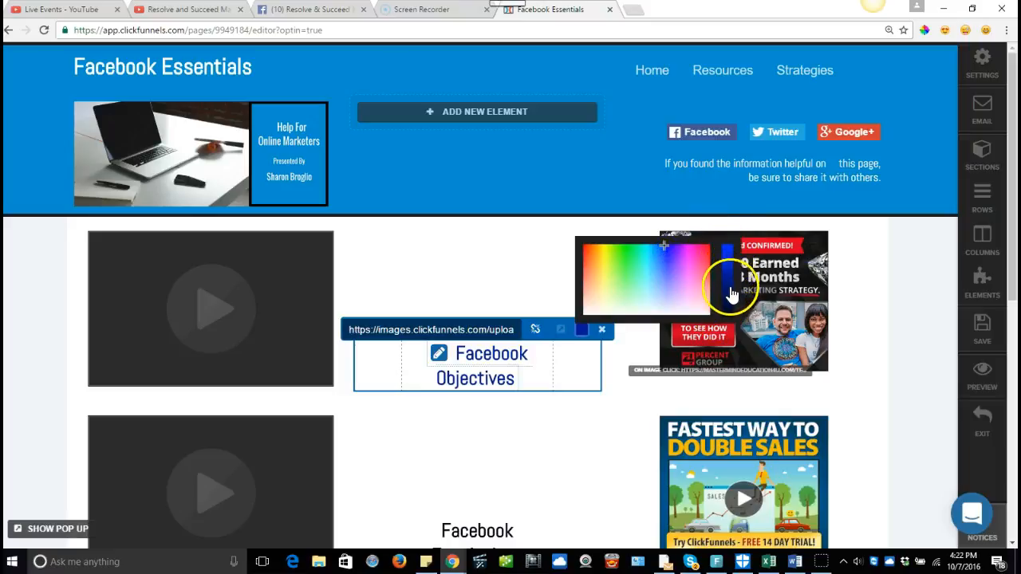
pyautogui.click(729, 313)
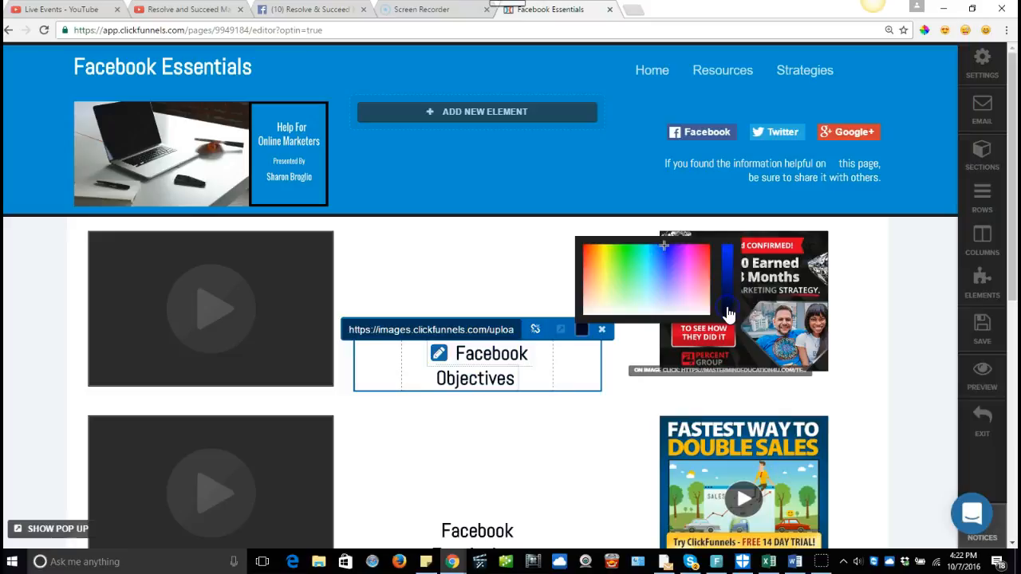
pyautogui.click(585, 426)
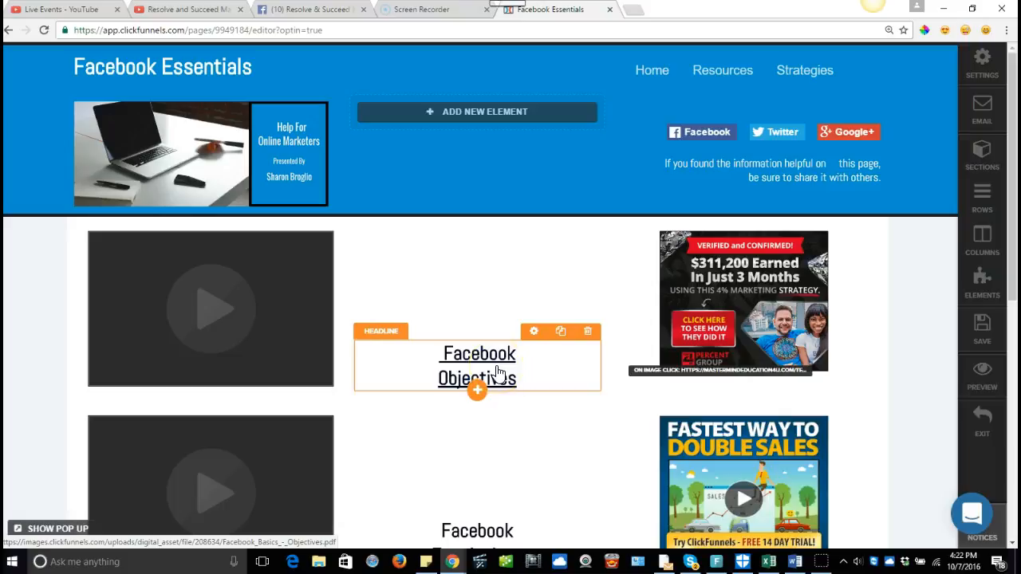
# Switch to Excel to review the list of digital assets with their file paths, and return to the page editor.
pyautogui.click(769, 563)
pyautogui.click(768, 563)
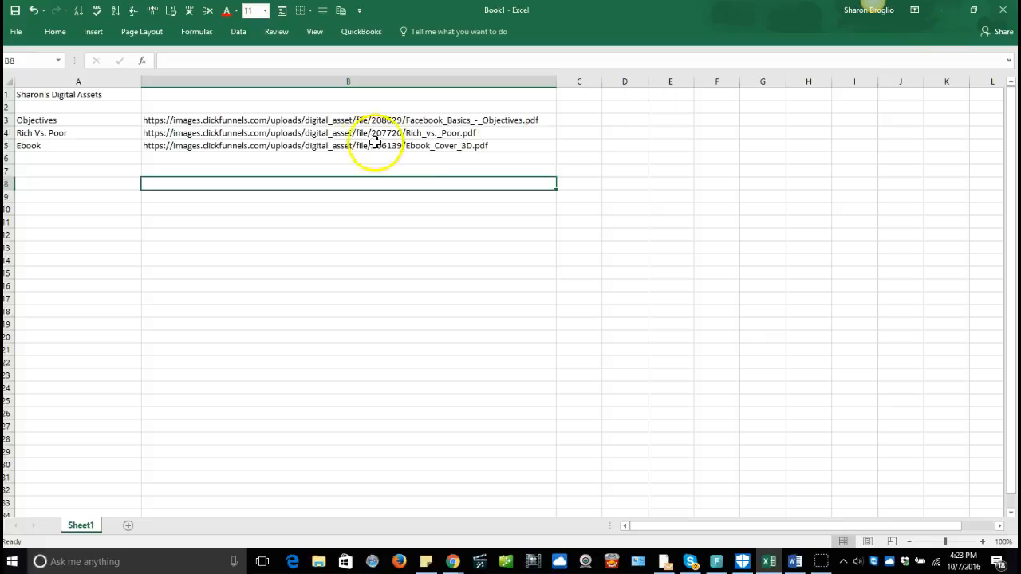
pyautogui.click(944, 10)
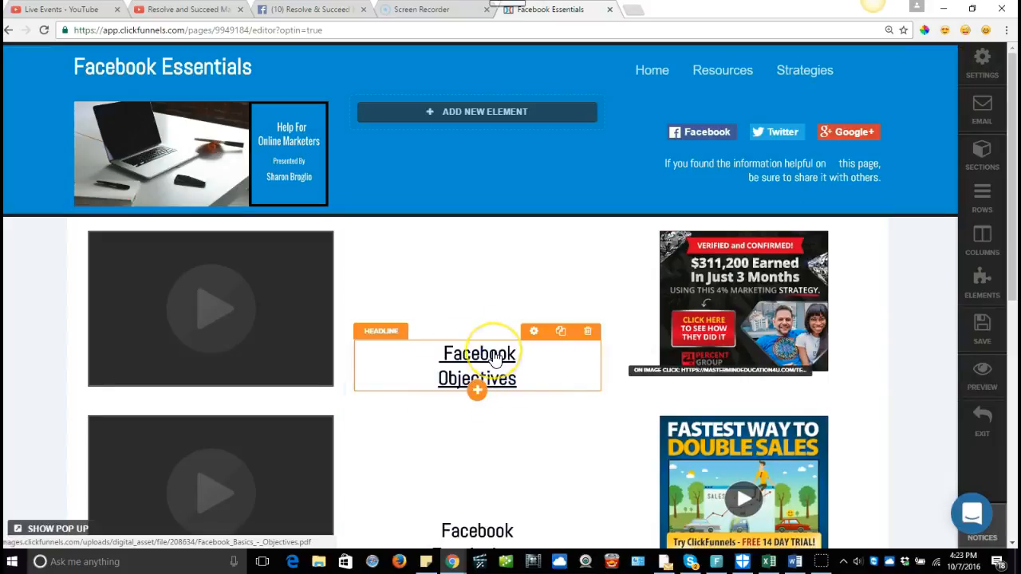
# Save the page changes and open the page preview, pausing its first video.
pyautogui.click(981, 327)
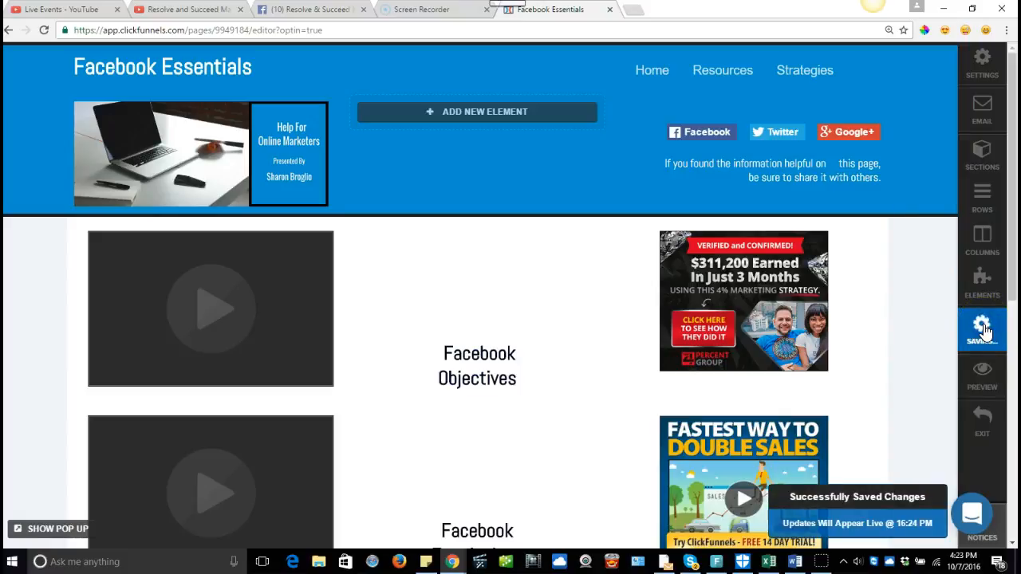
pyautogui.click(982, 375)
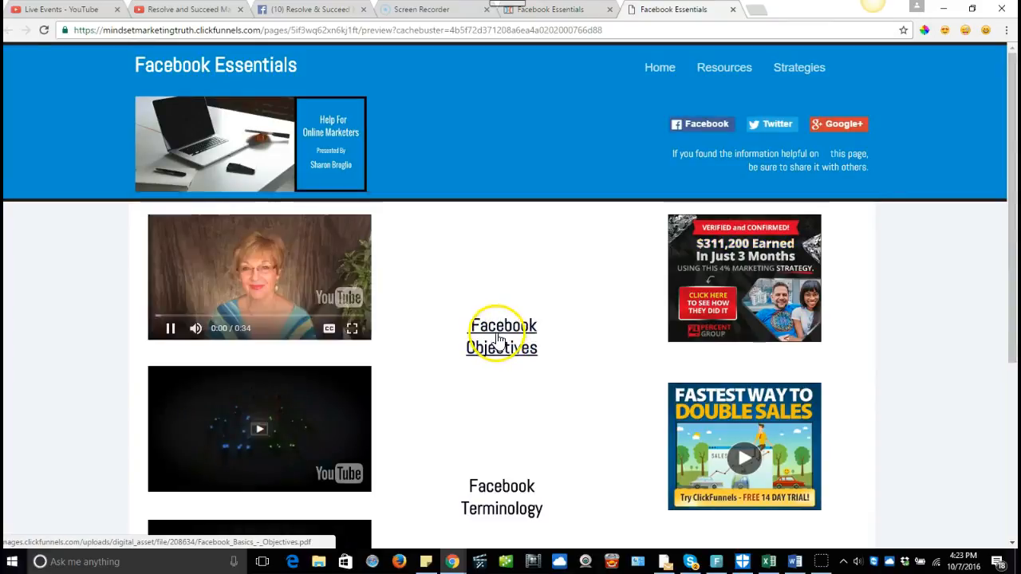
pyautogui.click(170, 328)
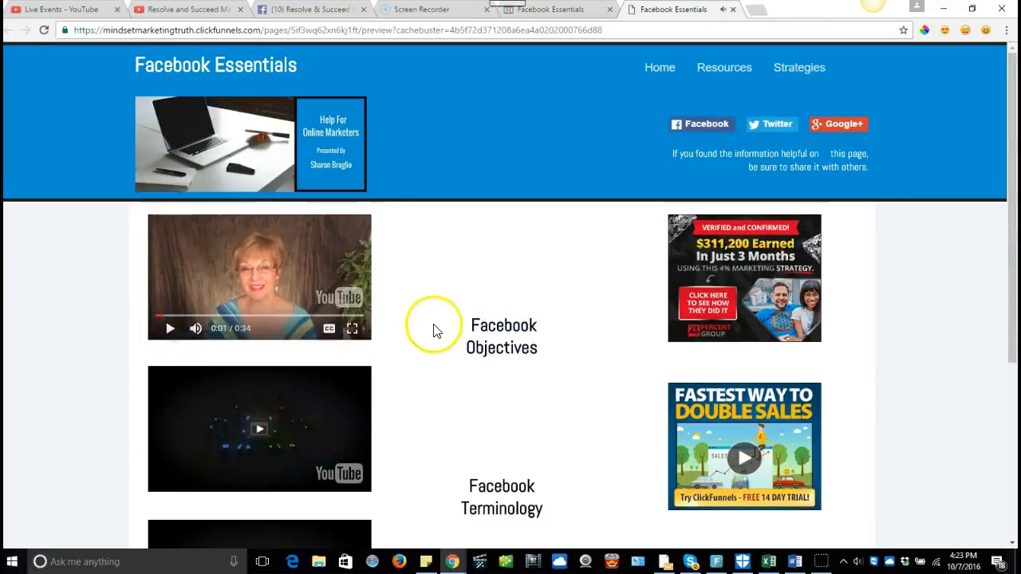
# Test the Facebook Objectives link in the preview, and return to the page with its first video paused.
pyautogui.click(491, 339)
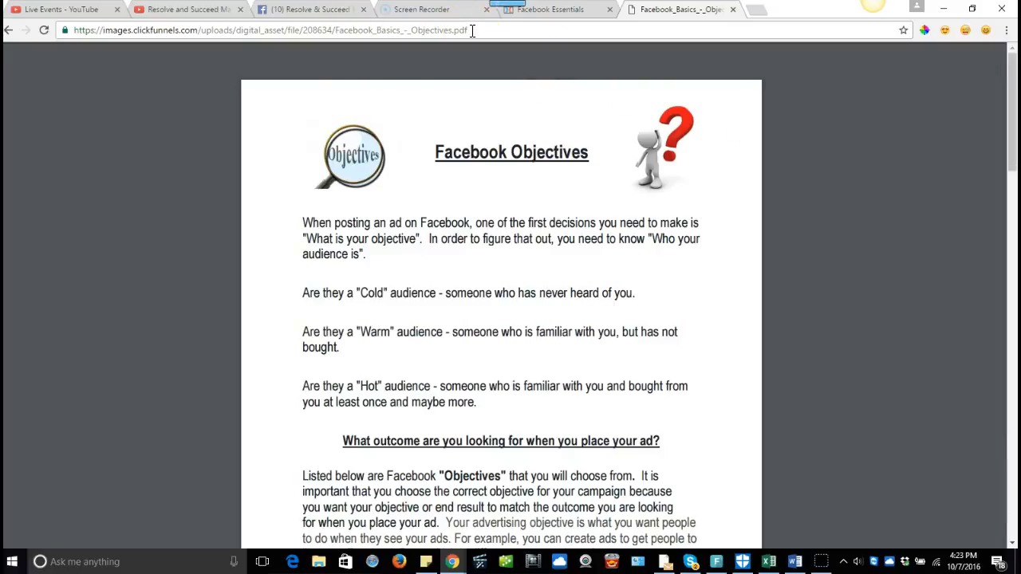
pyautogui.click(9, 34)
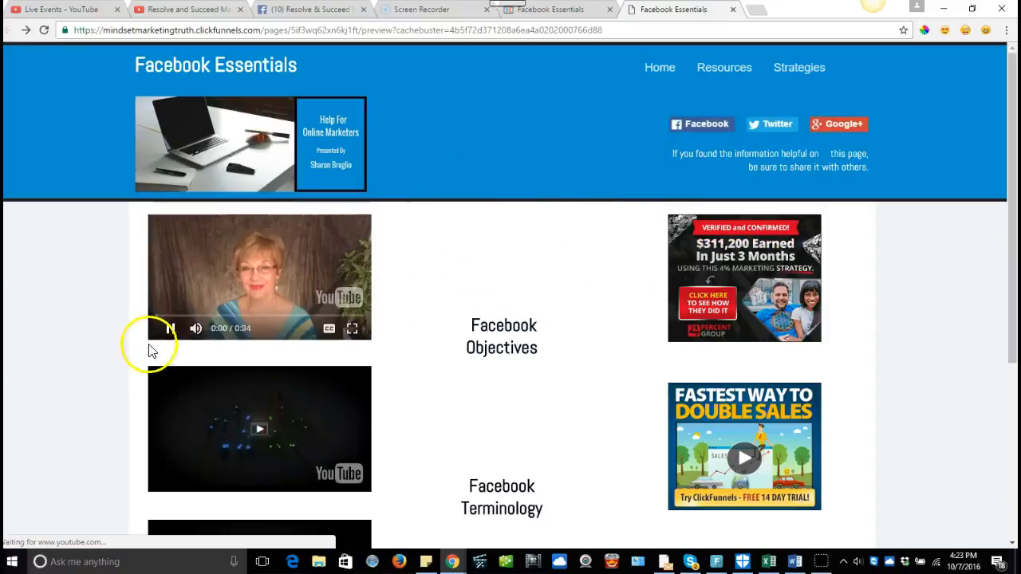
pyautogui.click(171, 327)
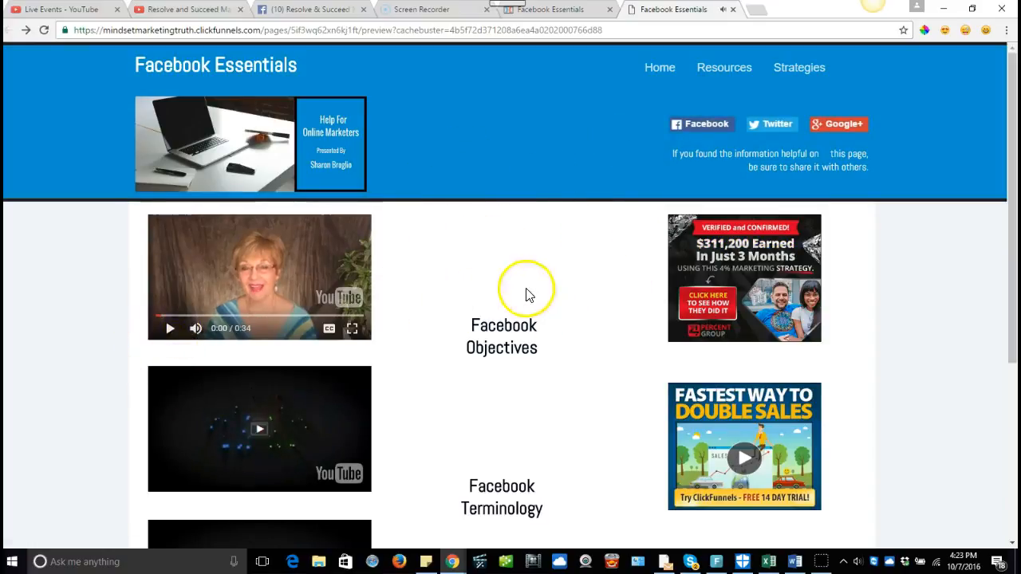